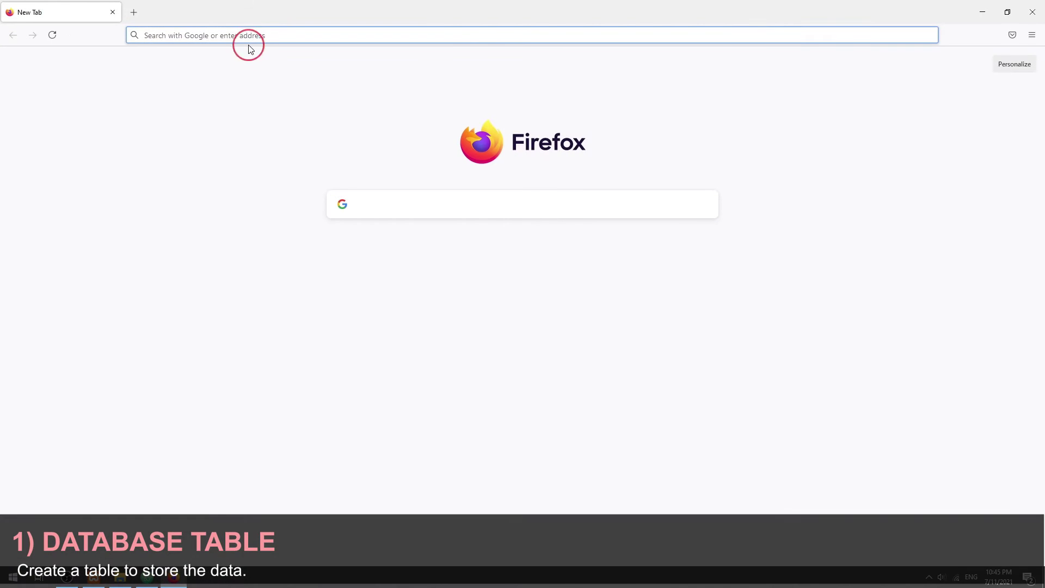
{"action": "type", "text": "localhost/pma/"}
Step: Load phpMyAdmin at localhost/pma, open the test database and start a new table named survey
{"action": "key", "text": "Return"}
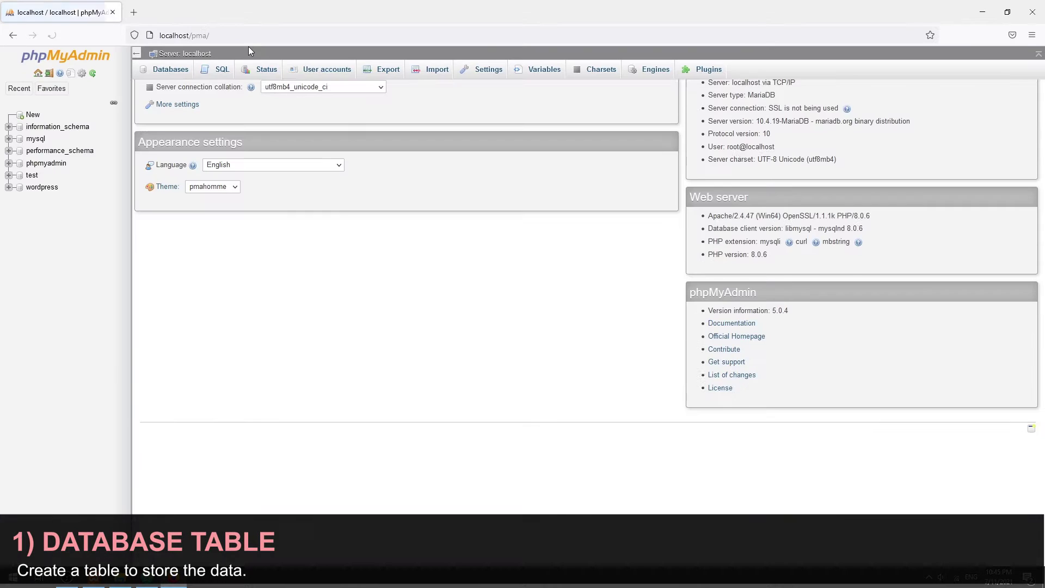
{"action": "left_click", "coordinate": [32, 175]}
{"action": "left_click", "coordinate": [247, 152]}
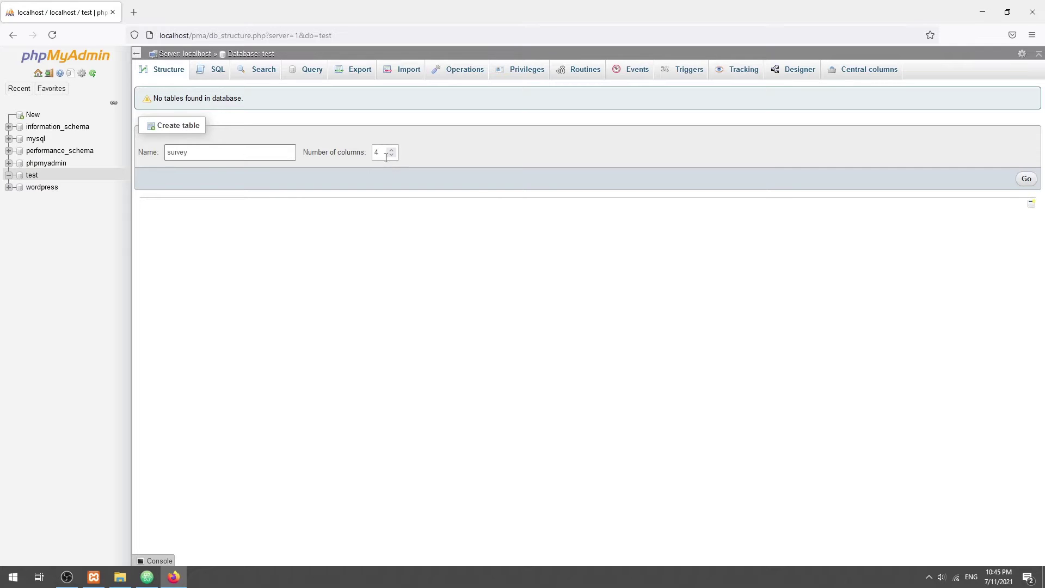
{"action": "left_click", "coordinate": [1027, 179]}
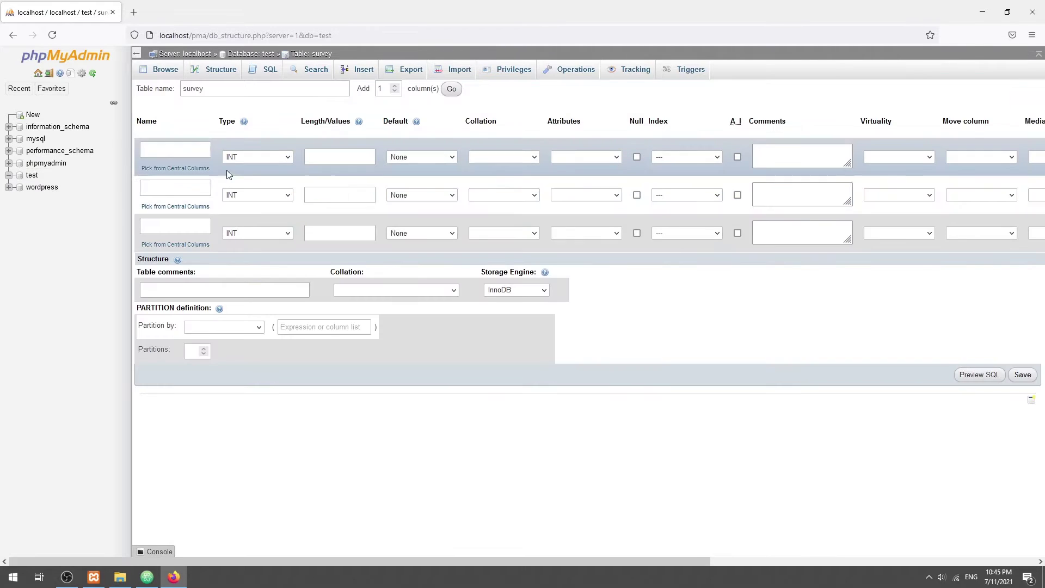
Step: Define the email column as VARCHAR(255) with a PRIMARY index
{"action": "left_click", "coordinate": [257, 156]}
{"action": "type", "text": "v"}
{"action": "left_click", "coordinate": [338, 156]}
{"action": "type", "text": "255"}
{"action": "left_click", "coordinate": [687, 155]}
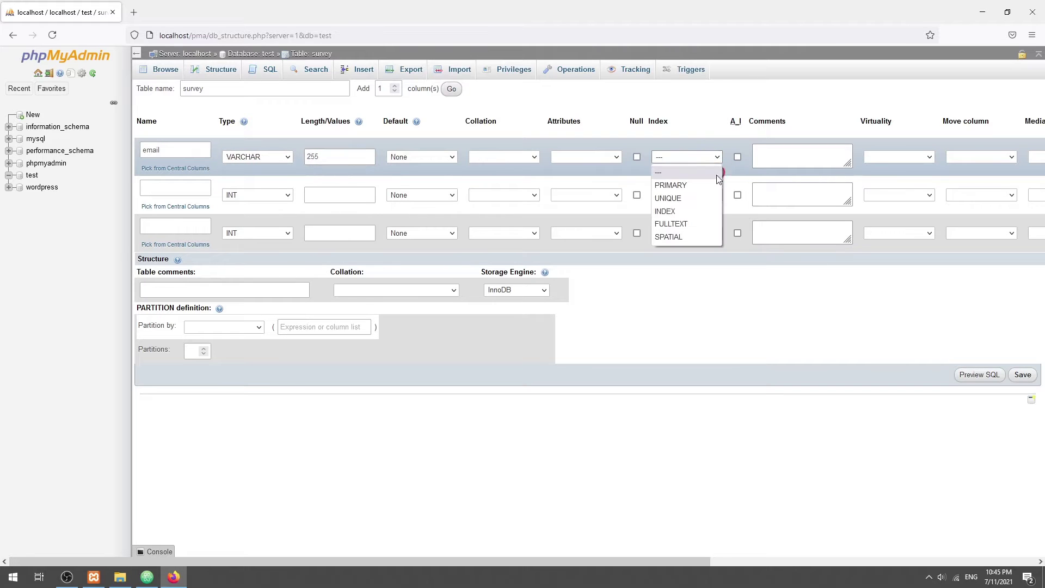
{"action": "left_click", "coordinate": [675, 175]}
{"action": "left_click", "coordinate": [578, 383]}
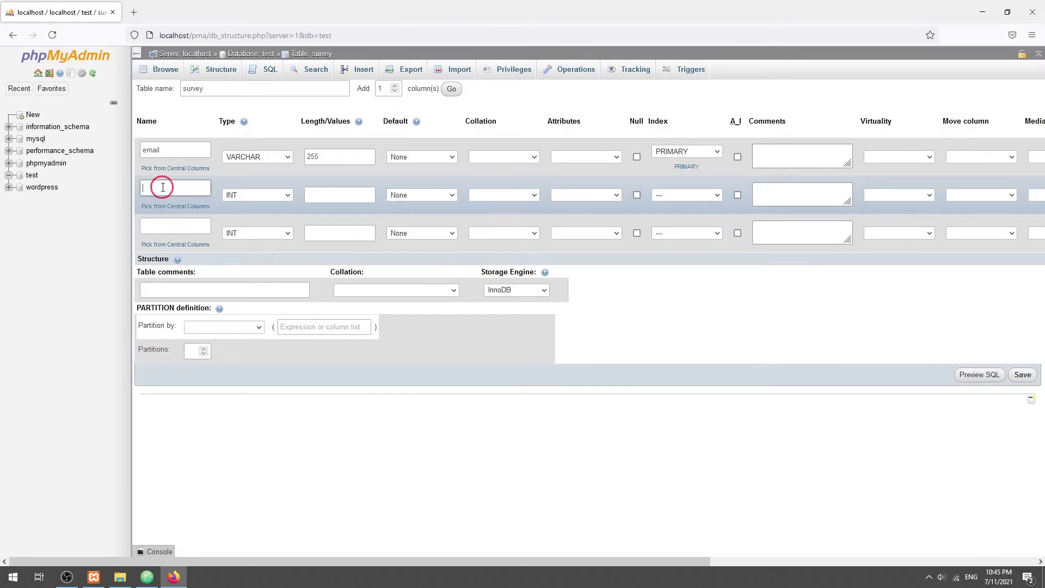
{"action": "type", "text": "e"}
Step: Add name and color columns as VARCHAR(255) and save the survey table
{"action": "left_click", "coordinate": [258, 195]}
{"action": "type", "text": "v"}
{"action": "left_click", "coordinate": [338, 194]}
{"action": "type", "text": "255"}
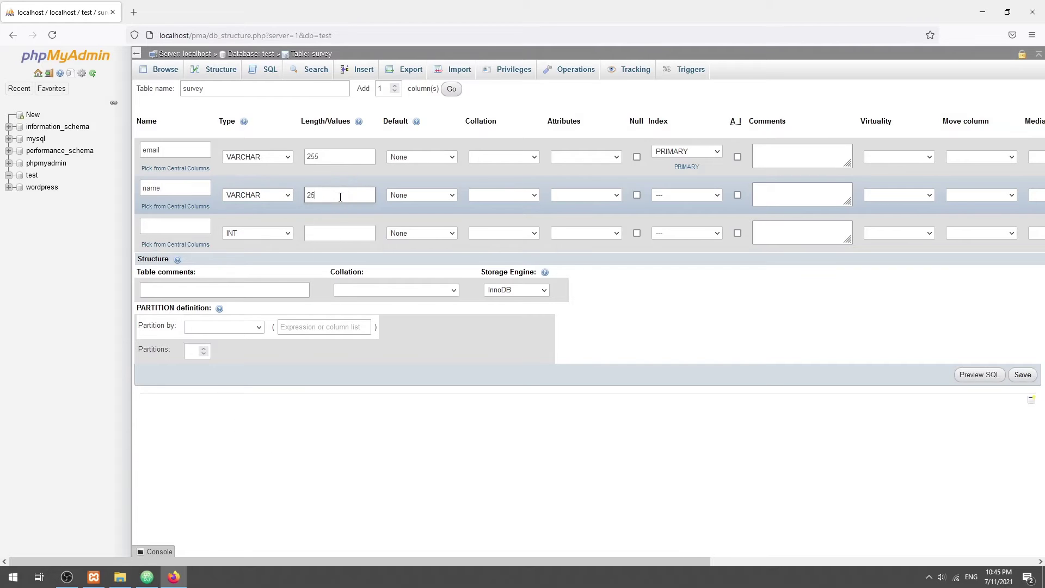
{"action": "left_click", "coordinate": [175, 225]}
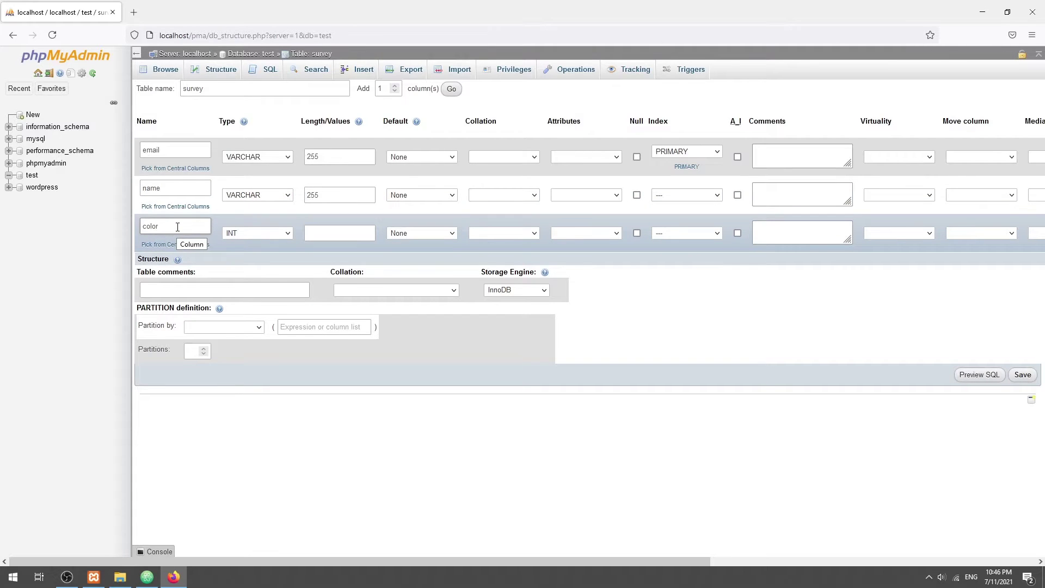
{"action": "left_click", "coordinate": [257, 233]}
{"action": "type", "text": "v"}
{"action": "left_click", "coordinate": [339, 232]}
{"action": "type", "text": "255"}
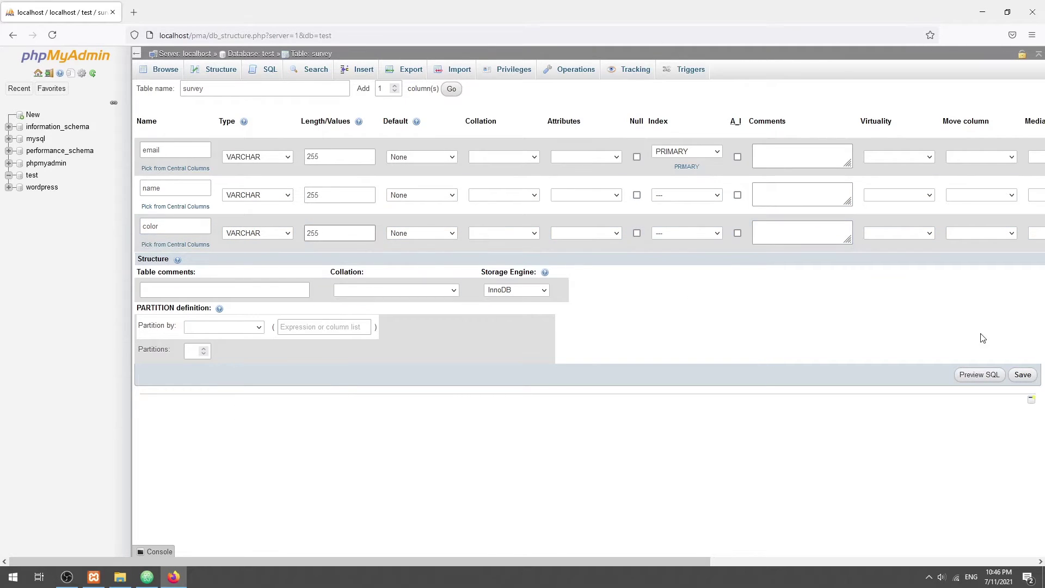
{"action": "left_click", "coordinate": [1022, 375]}
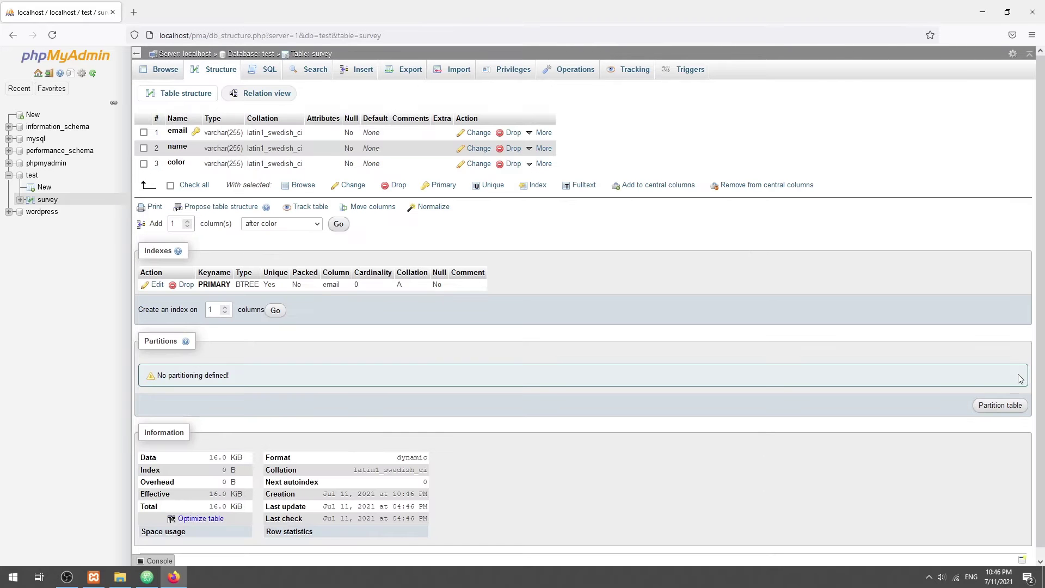
Step: Duplicate template.html and rename the copy form.php
{"action": "left_click", "coordinate": [121, 578]}
{"action": "key", "text": "ctrl+c"}
{"action": "key", "text": "ctrl+v"}
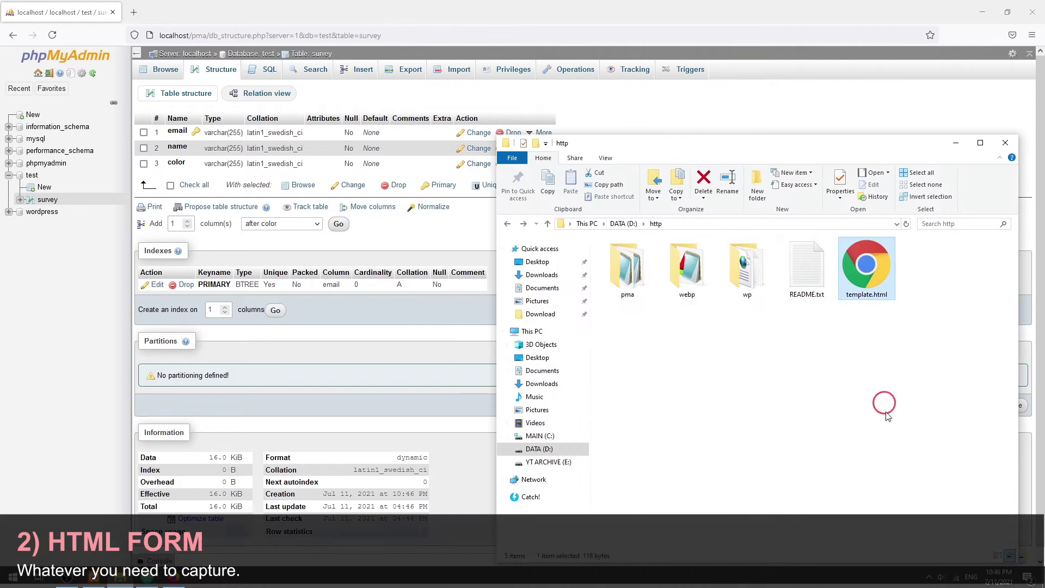
{"action": "key", "text": "F2"}
{"action": "type", "text": "form.php"}
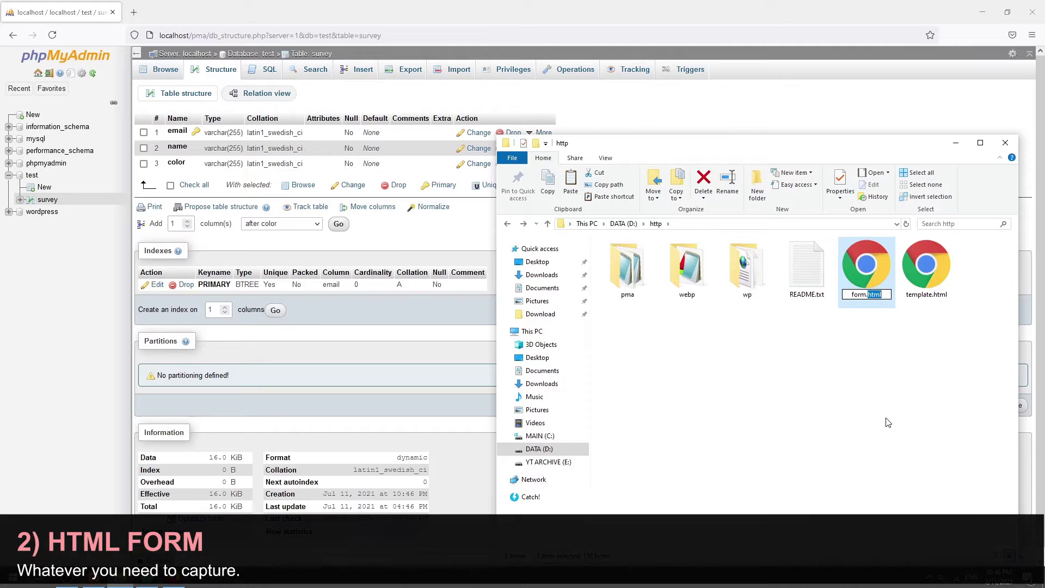
{"action": "key", "text": "Return"}
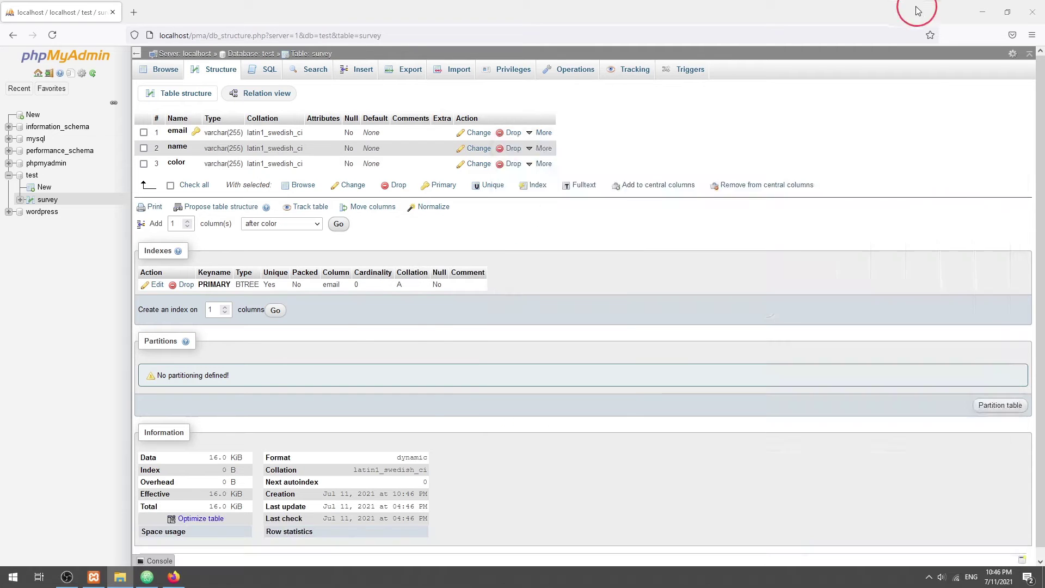
{"action": "key", "text": "super+Left"}
Step: Open form.php in Atom, edit the page title and delete the empty style line
{"action": "left_click", "coordinate": [694, 360]}
{"action": "left_click", "coordinate": [566, 109]}
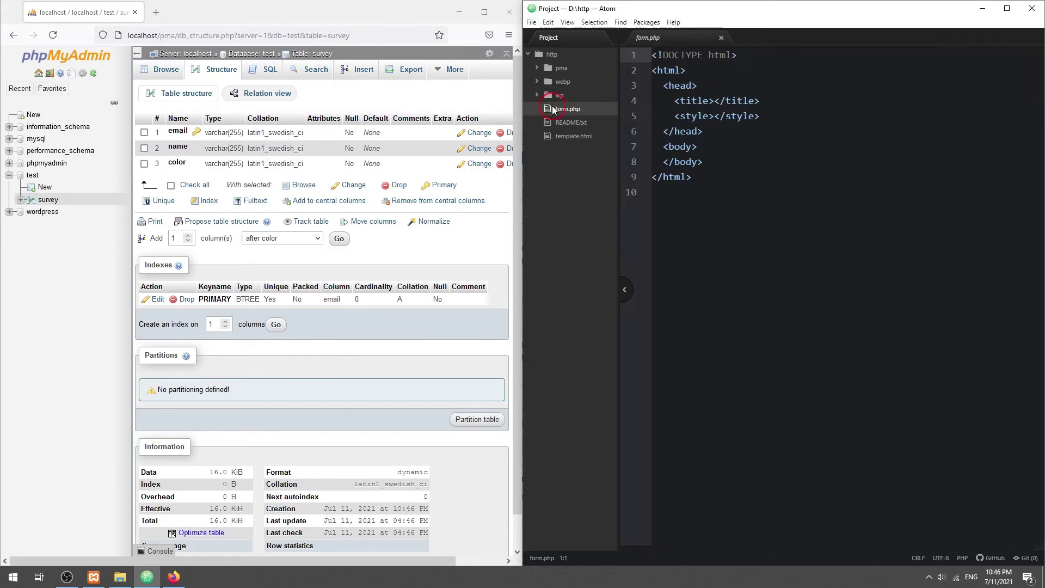
{"action": "left_click", "coordinate": [716, 101]}
{"action": "type", "text": "HTML "}
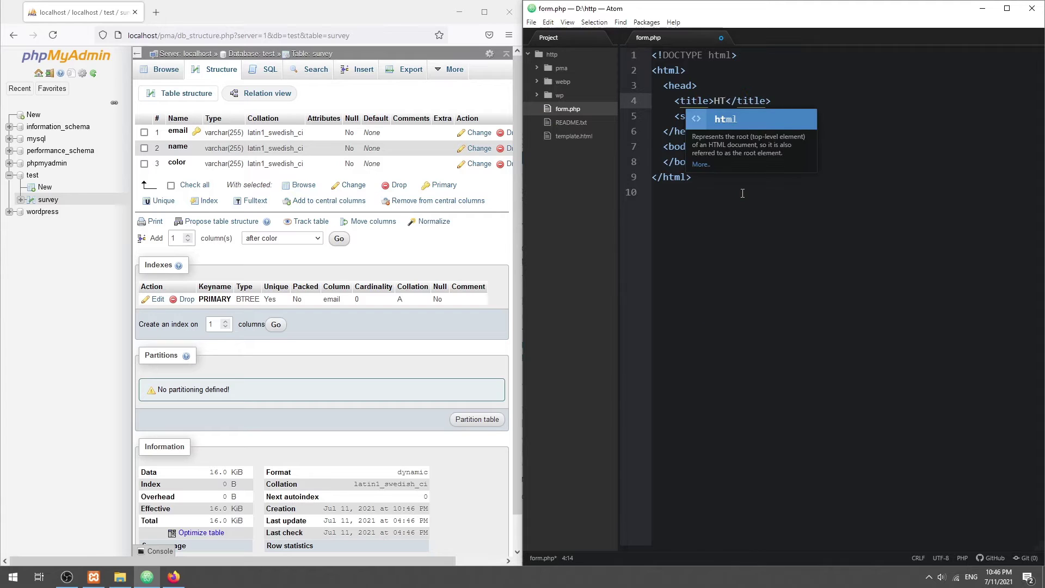
{"action": "type", "text": "Form - Fav Co"}
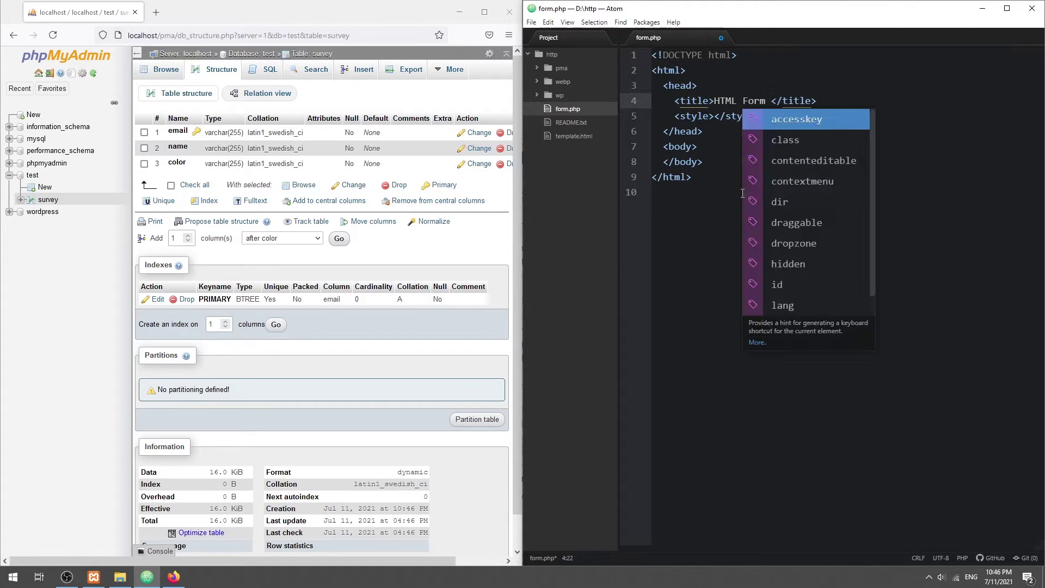
{"action": "type", "text": "lor"}
{"action": "key", "text": "Down"}
{"action": "key", "text": "ctrl+shift+k"}
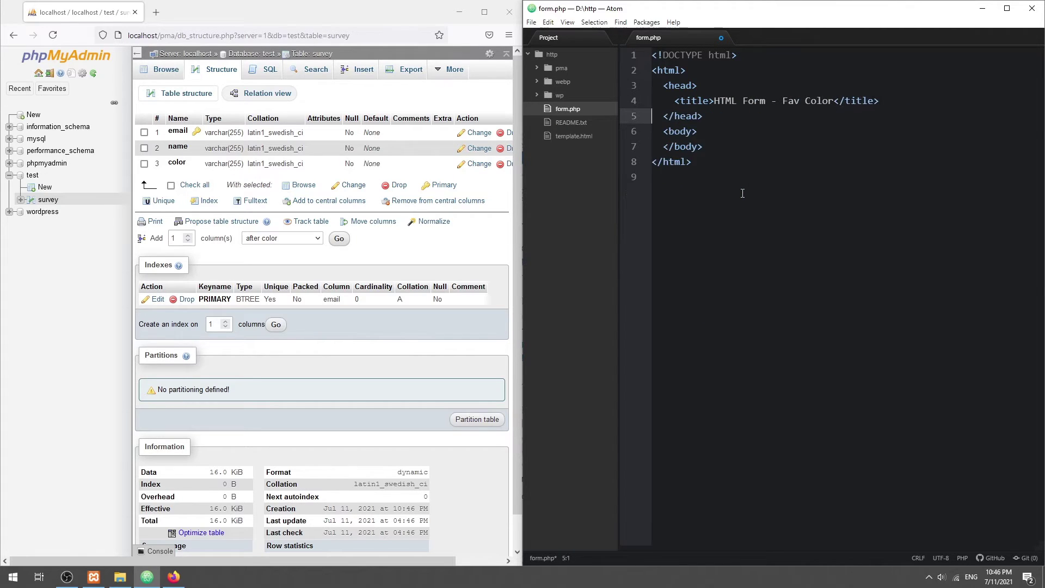
{"action": "key", "text": "Down"}
{"action": "key", "text": "End"}
Step: Add a comment and a post form with required Email, Name and Fav Color inputs
{"action": "key", "text": "Return"}
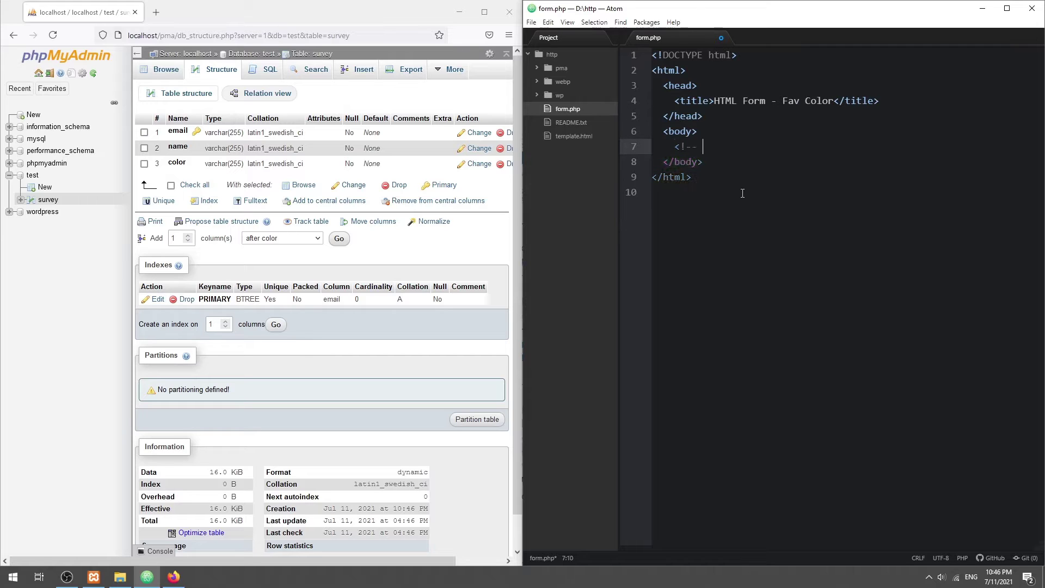
{"action": "type", "text": "SUR"}
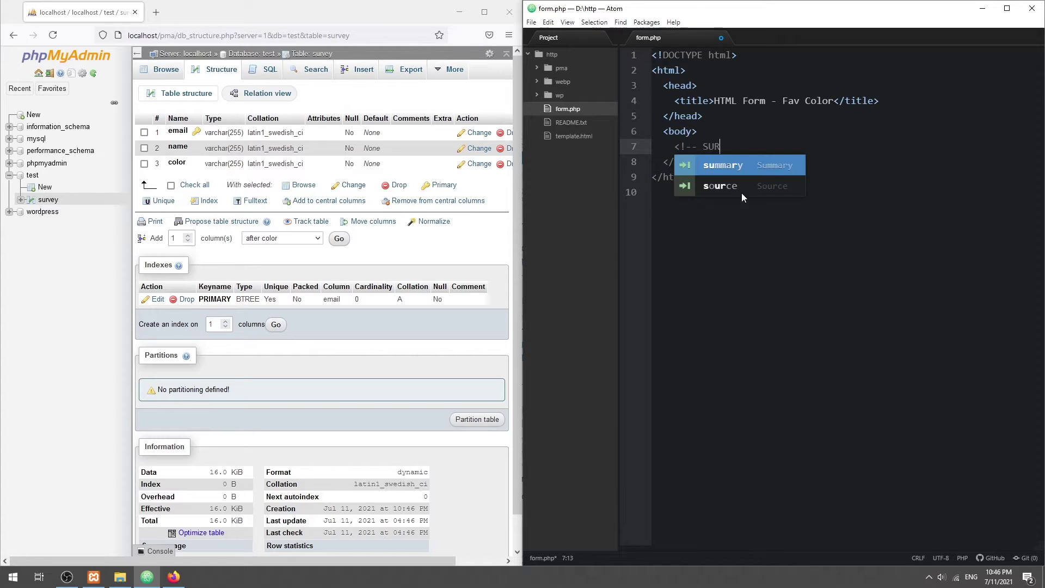
{"action": "type", "text": "VEY FORM -->"}
{"action": "key", "text": "Return"}
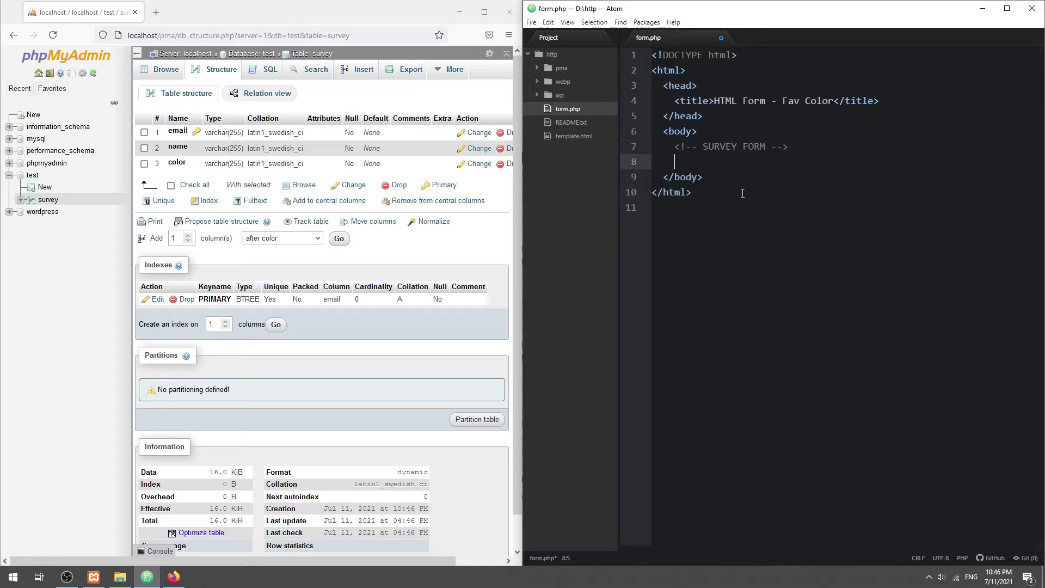
{"action": "type", "text": "<form></form>"}
{"action": "type", "text": " me"}
{"action": "type", "text": "=\""}
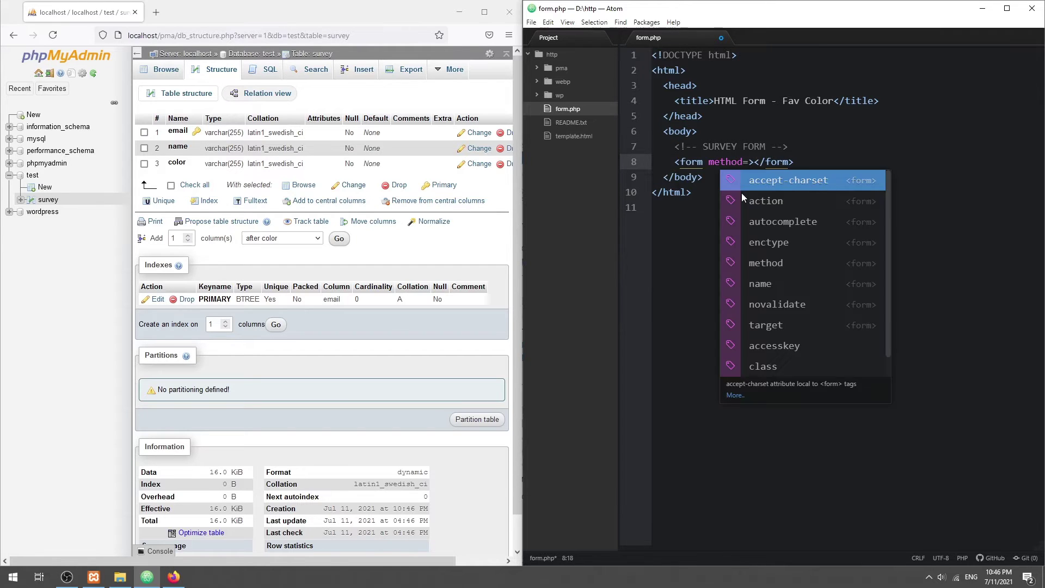
{"action": "type", "text": "post\""}
{"action": "key", "text": "Return"}
{"action": "type", "text": "<input "}
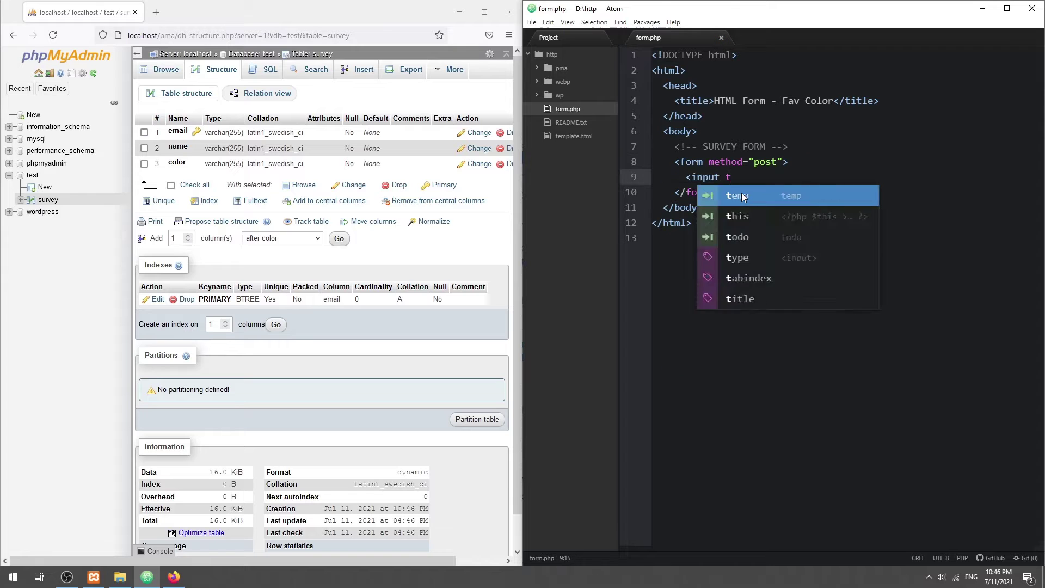
{"action": "type", "text": "type=\"email\" name"}
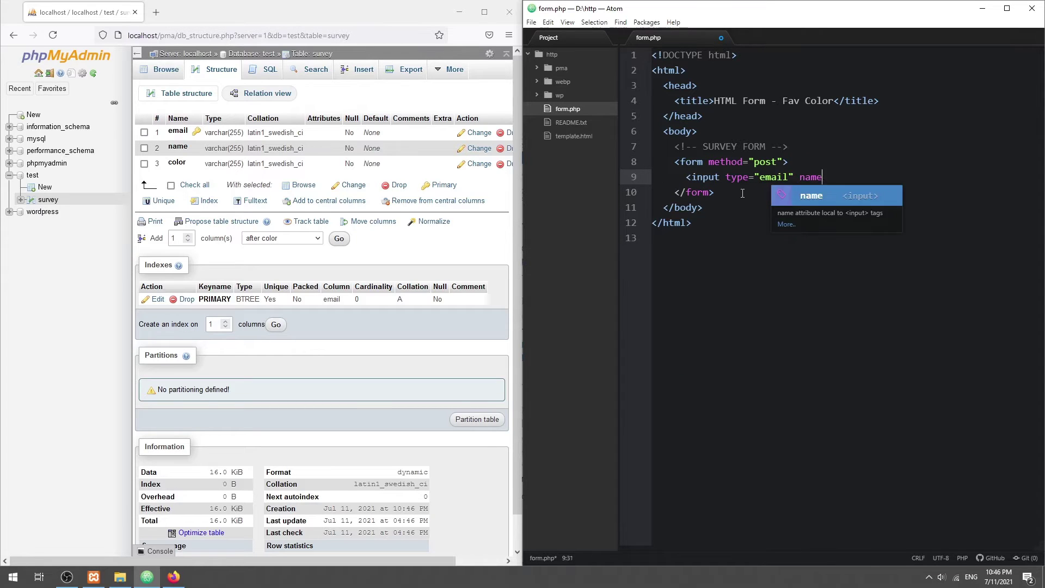
{"action": "type", "text": "=\"email\" placeholder=\""}
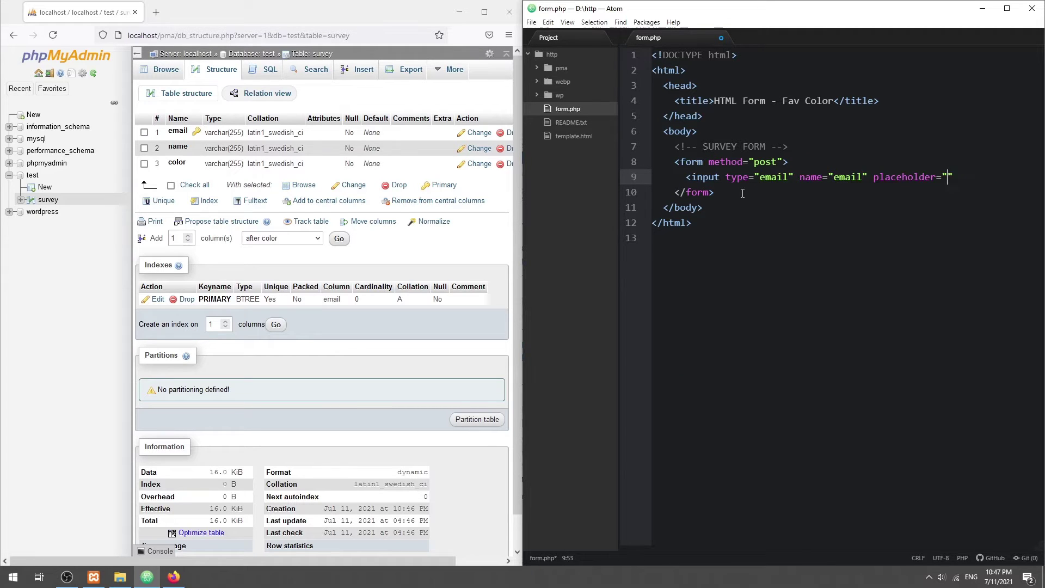
{"action": "type", "text": "Email\" required/>"}
{"action": "key", "text": "Return"}
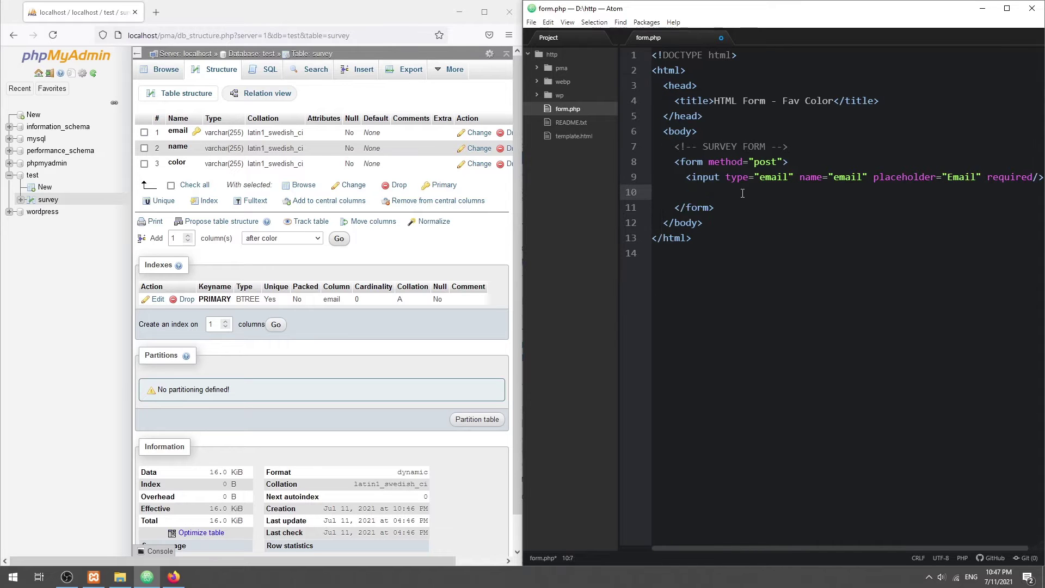
{"action": "type", "text": "<input type=\"text\""}
{"action": "type", "text": " name=\"name\" placeholder=\"N"}
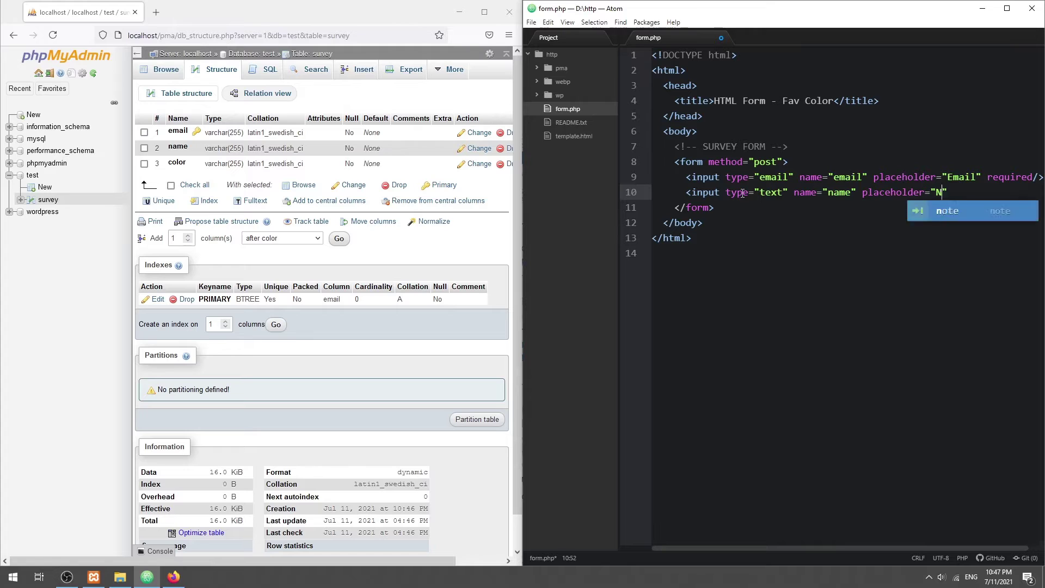
{"action": "type", "text": "ame\" required/>"}
{"action": "key", "text": "Return"}
{"action": "type", "text": "<in"}
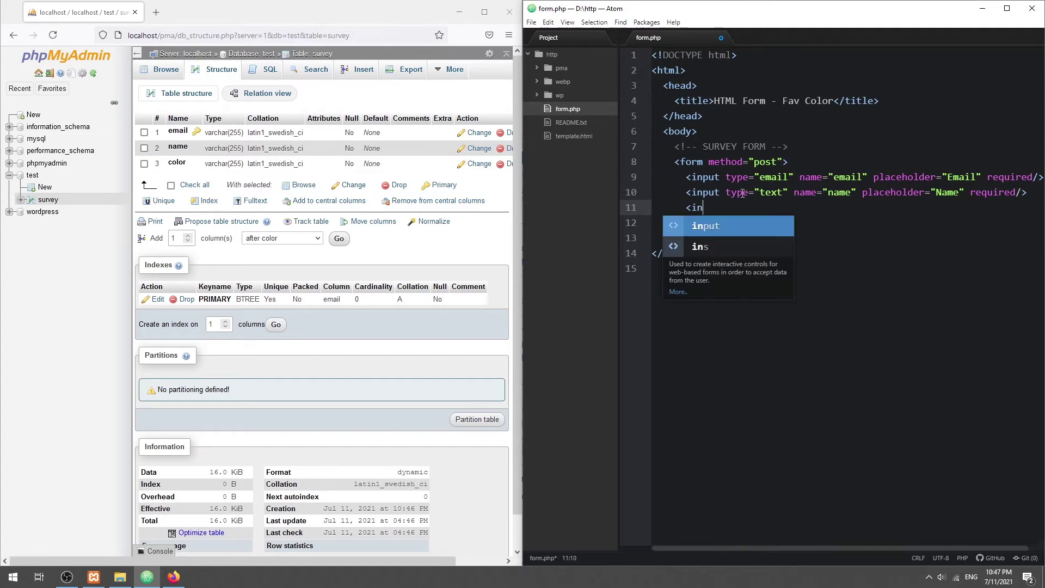
{"action": "type", "text": "put type=\"text\" n"}
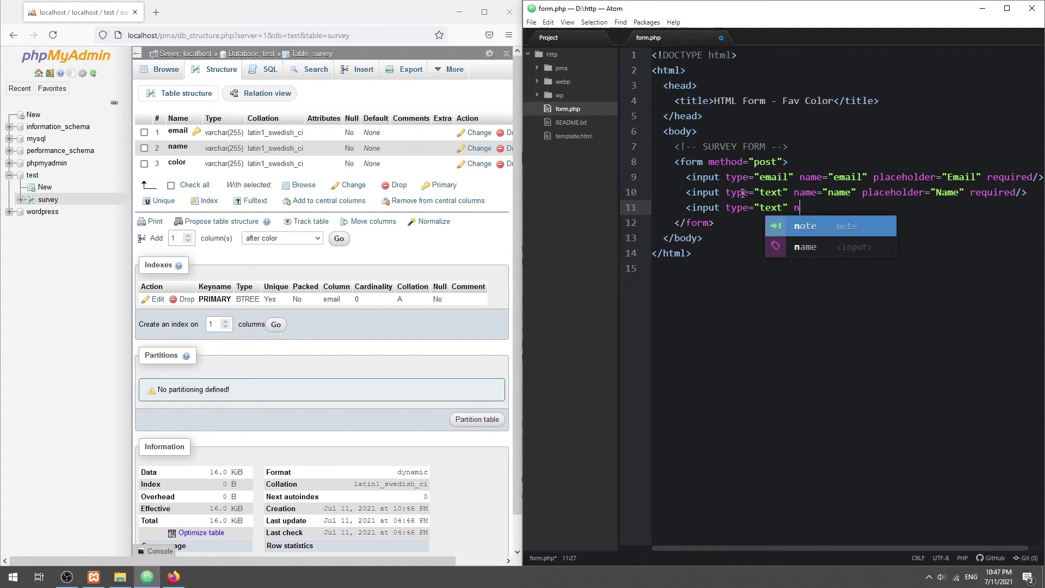
{"action": "type", "text": "ame=\"color\" placeholder=\"F"}
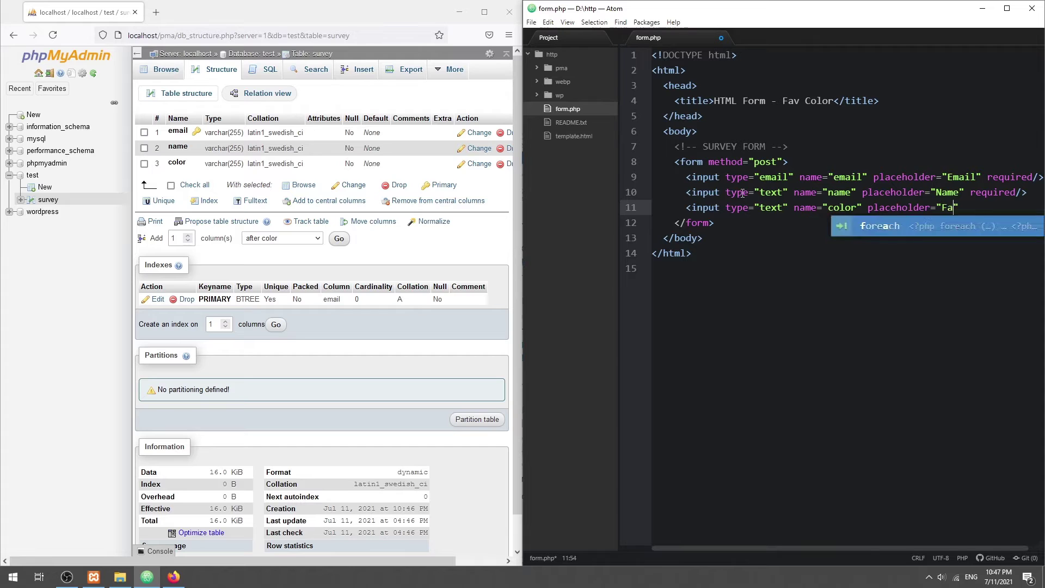
{"action": "type", "text": "av Color\" required/>"}
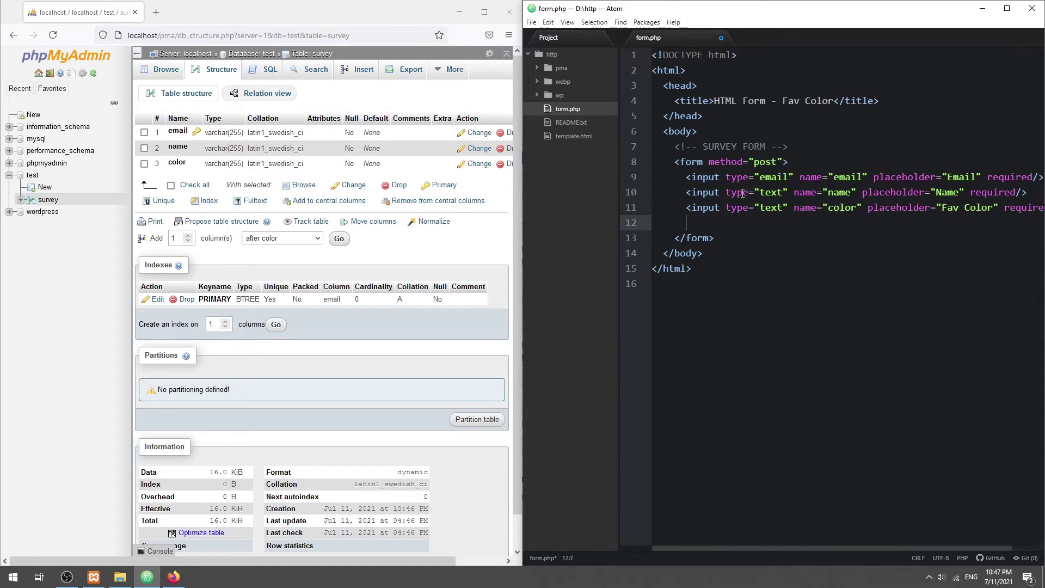
{"action": "key", "text": "Return"}
{"action": "type", "text": "<input type=\"sub\"mit\" "}
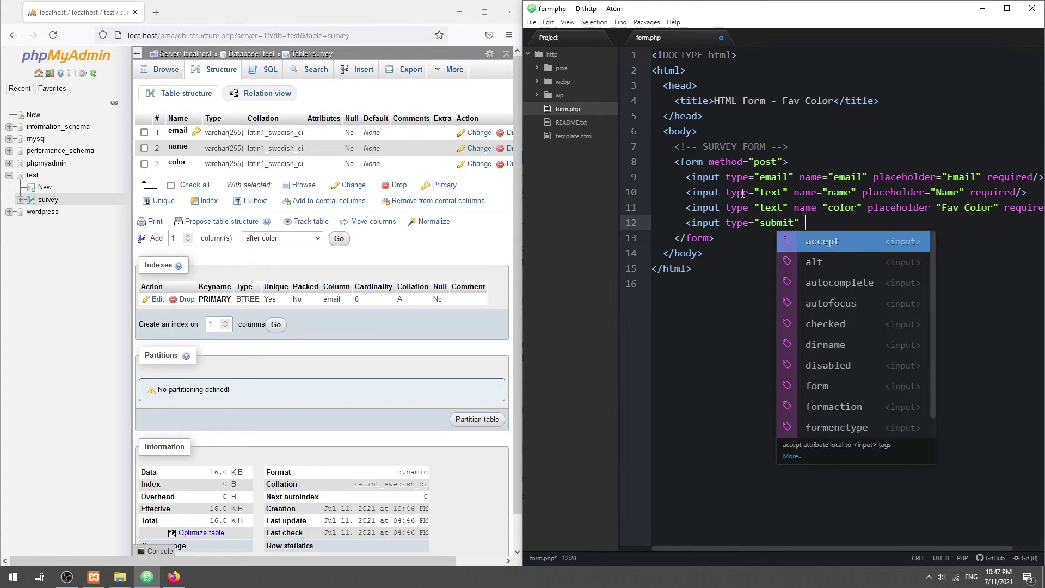
{"action": "type", "text": "value=\"Submit\"/>"}
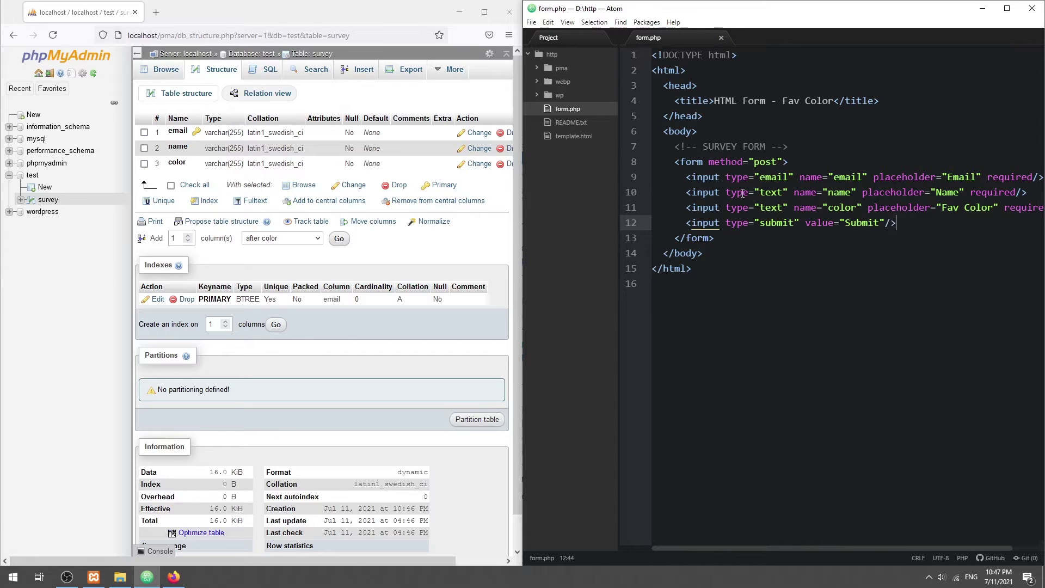
Step: Open localhost/form.php in a new tab and submit it empty to test validation
{"action": "left_click", "coordinate": [157, 12]}
{"action": "type", "text": "localhost"}
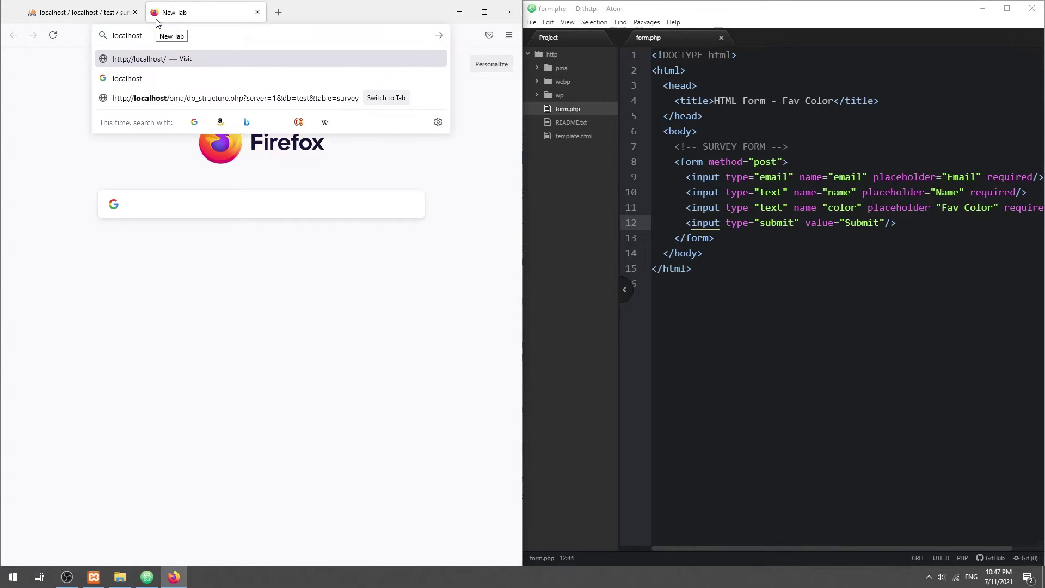
{"action": "key", "text": "Return"}
{"action": "left_click", "coordinate": [35, 117]}
{"action": "left_click", "coordinate": [50, 58]}
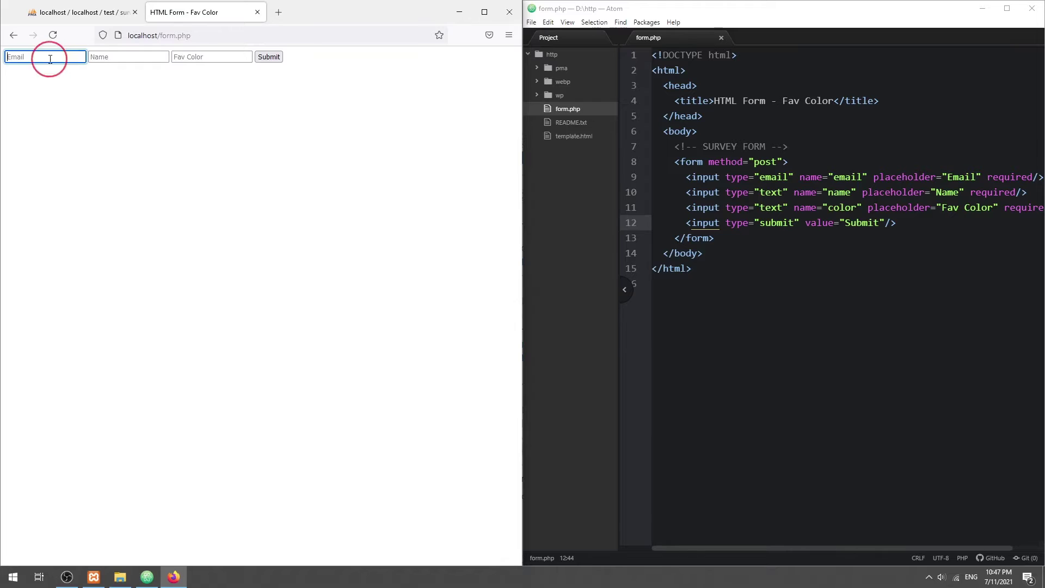
{"action": "left_click", "coordinate": [268, 57]}
Step: Fill in Email, Name and Fav Color and submit the survey form
{"action": "left_click", "coordinate": [35, 59]}
{"action": "type", "text": "jon@doe.com"}
{"action": "key", "text": "Tab"}
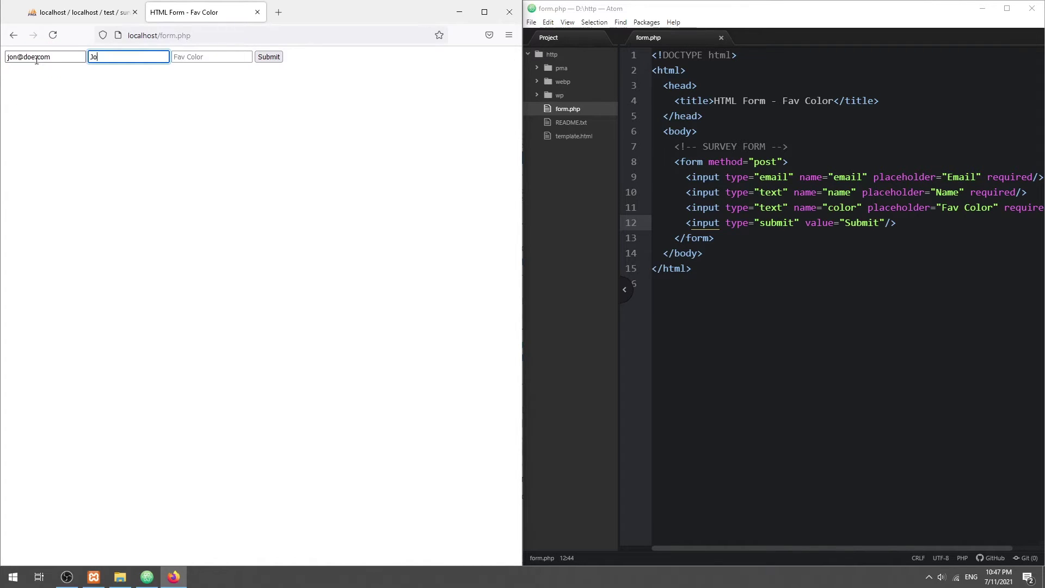
{"action": "type", "text": "n"}
{"action": "key", "text": "Tab"}
{"action": "left_click", "coordinate": [269, 57]}
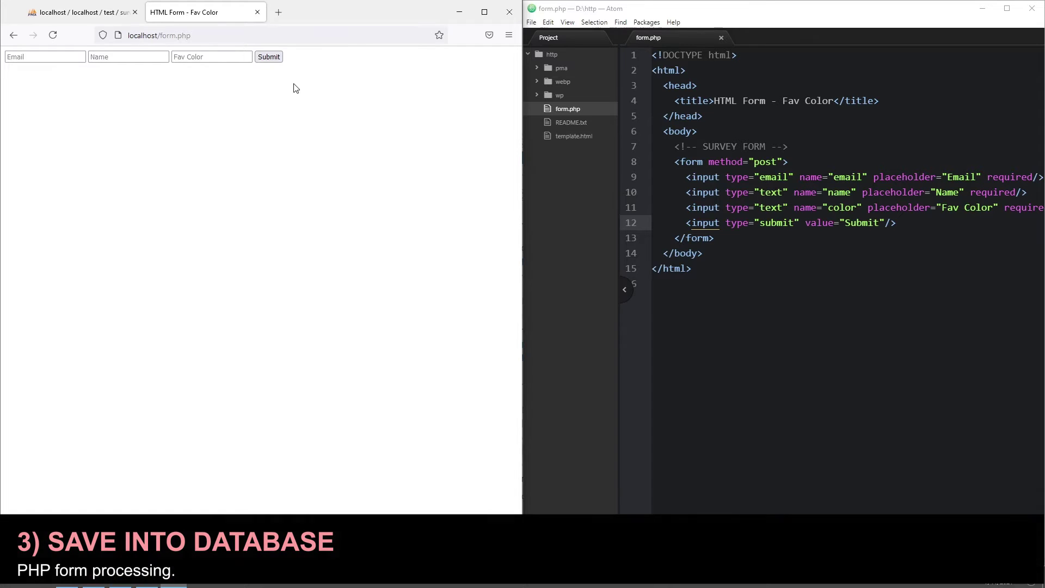
Step: Add a commented PHP block with an if (isset(...)) check for the form submission
{"action": "left_click", "coordinate": [727, 128]}
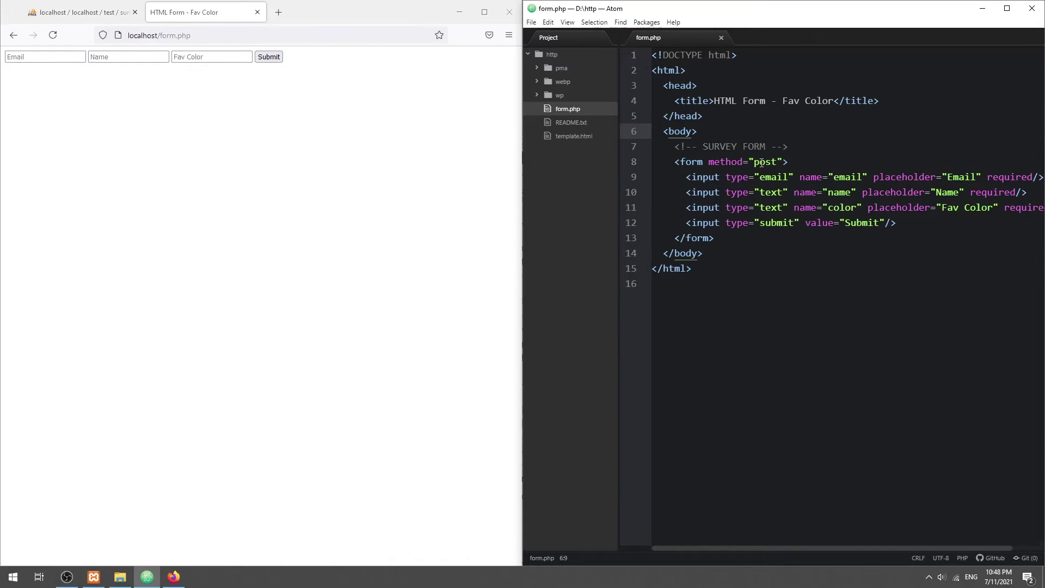
{"action": "key", "text": "Return"}
{"action": "key", "text": "Return"}
{"action": "type", "text": "<?php"}
{"action": "key", "text": "Return"}
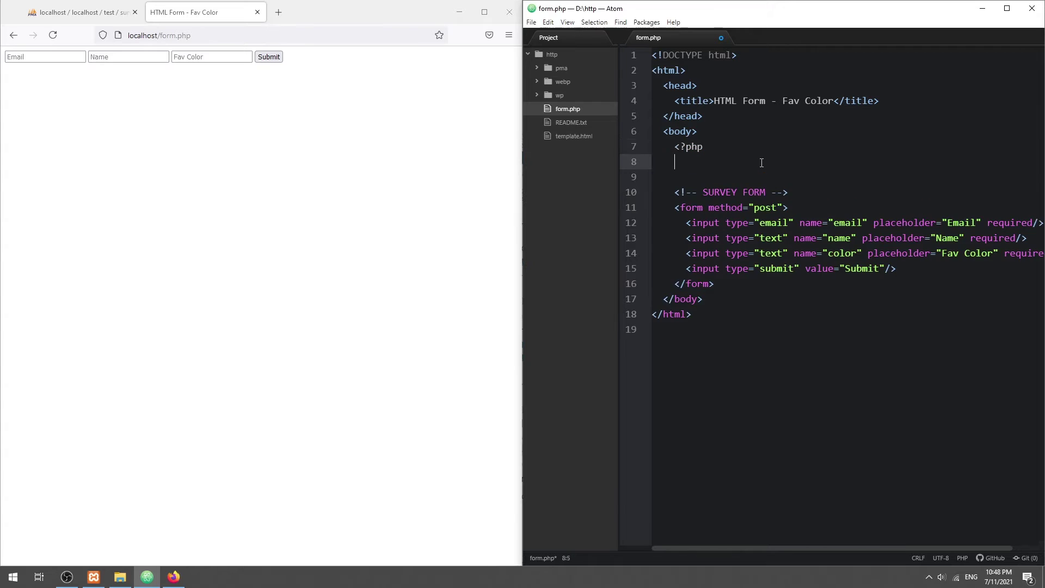
{"action": "type", "text": "?>"}
{"action": "key", "text": "Up"}
{"action": "key", "text": "Return"}
{"action": "type", "text": "PROCES"}
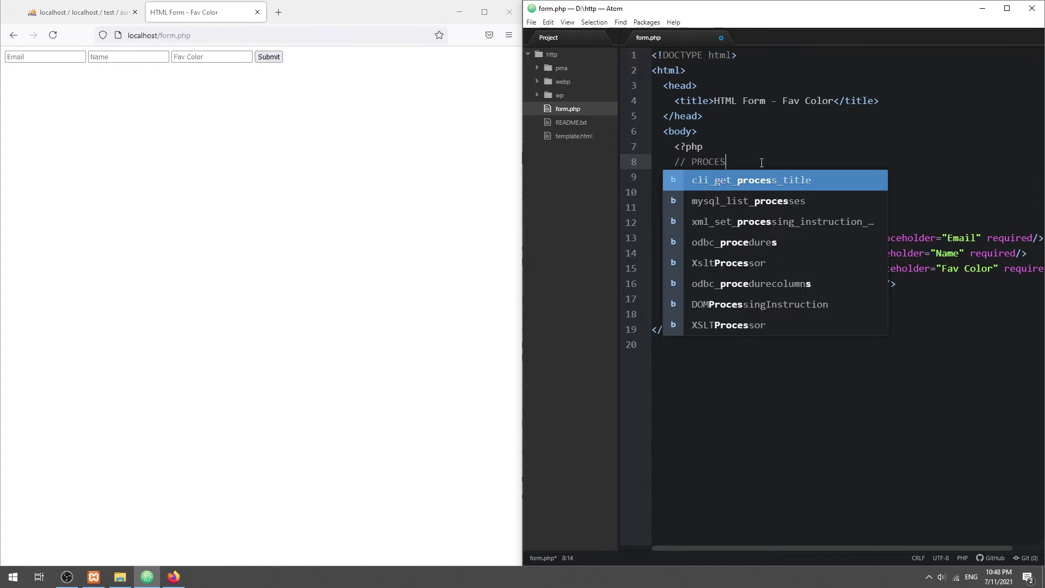
{"action": "type", "text": "S FORM ON SUBMIT"}
{"action": "key", "text": "Escape"}
{"action": "key", "text": "Return"}
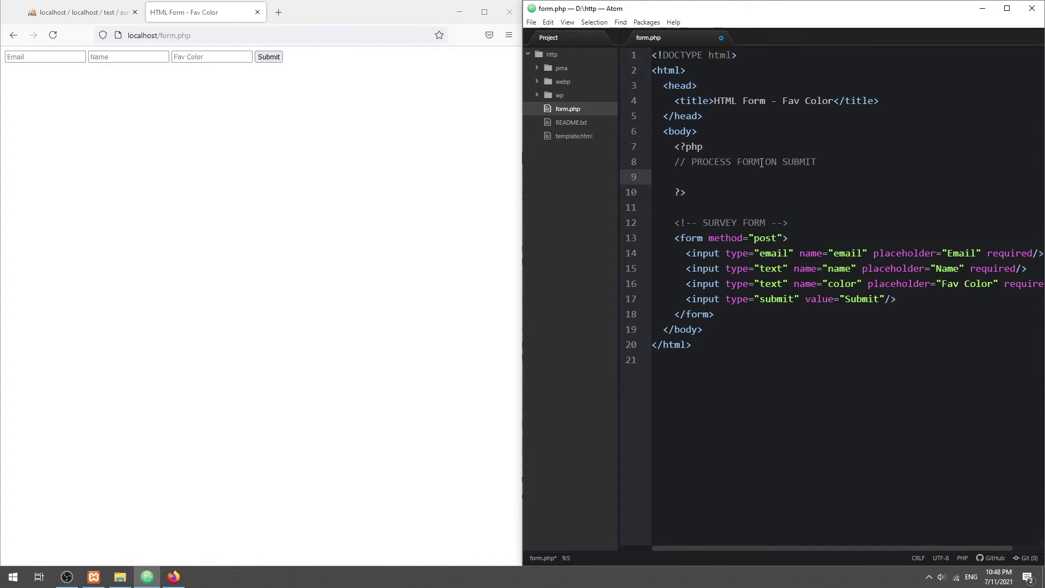
{"action": "type", "text": "isset()"}
{"action": "key", "text": "Left"}
{"action": "type", "text": "['email']"}
{"action": "key", "text": "End"}
{"action": "type", "text": "{}"}
{"action": "key", "text": "Left"}
{"action": "key", "text": "Return"}
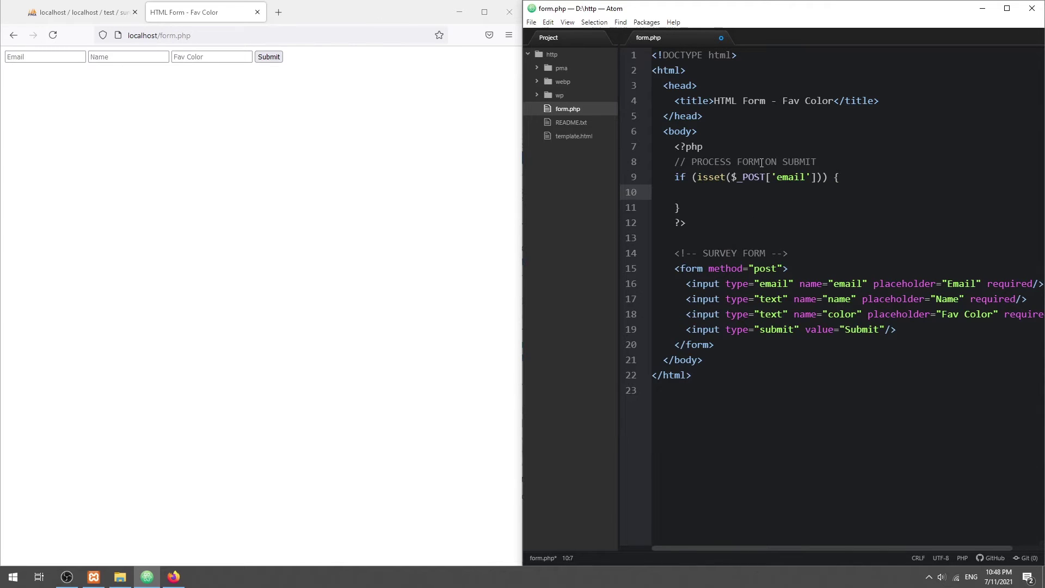
{"action": "type", "text": "CONNECT TO DATA"}
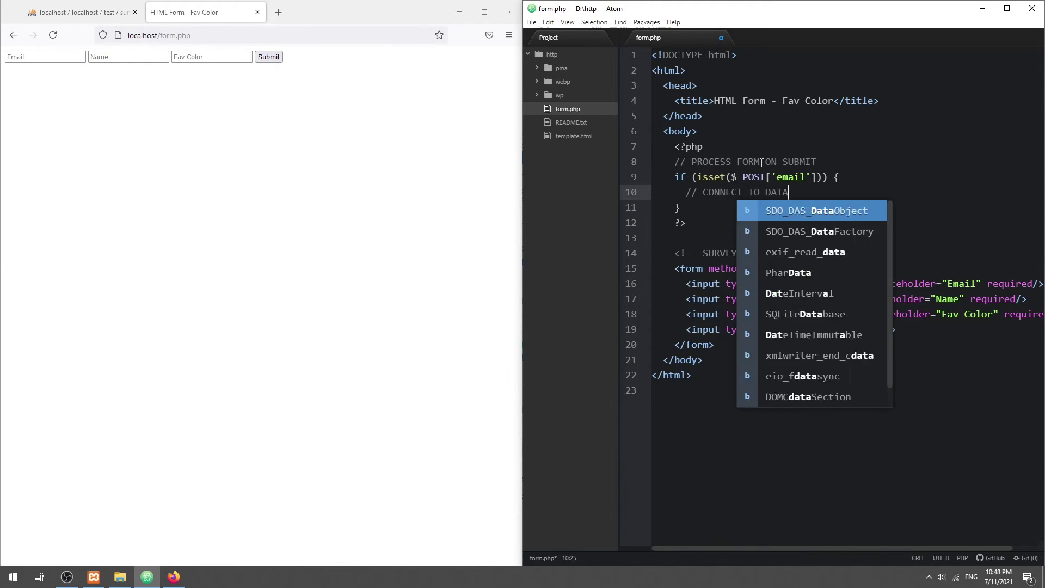
{"action": "type", "text": "BASE"}
Step: Declare the $dbHost, $dbName, $dbChar, $dbUser and $dbPass variables for localhost, test, utf8 and root
{"action": "key", "text": "Return"}
{"action": "type", "text": "$db = \"\";"}
{"action": "key", "text": "ctrl+shift+d"}
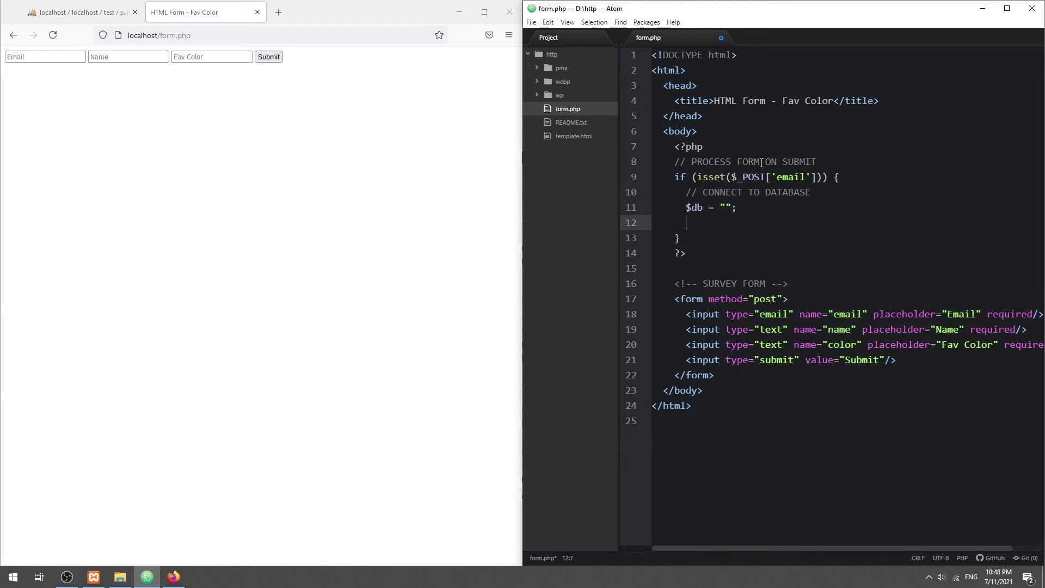
{"action": "key", "text": "ctrl+shift+d"}
{"action": "key", "text": "ctrl+shift+d"}
{"action": "key", "text": "ctrl+shift+d"}
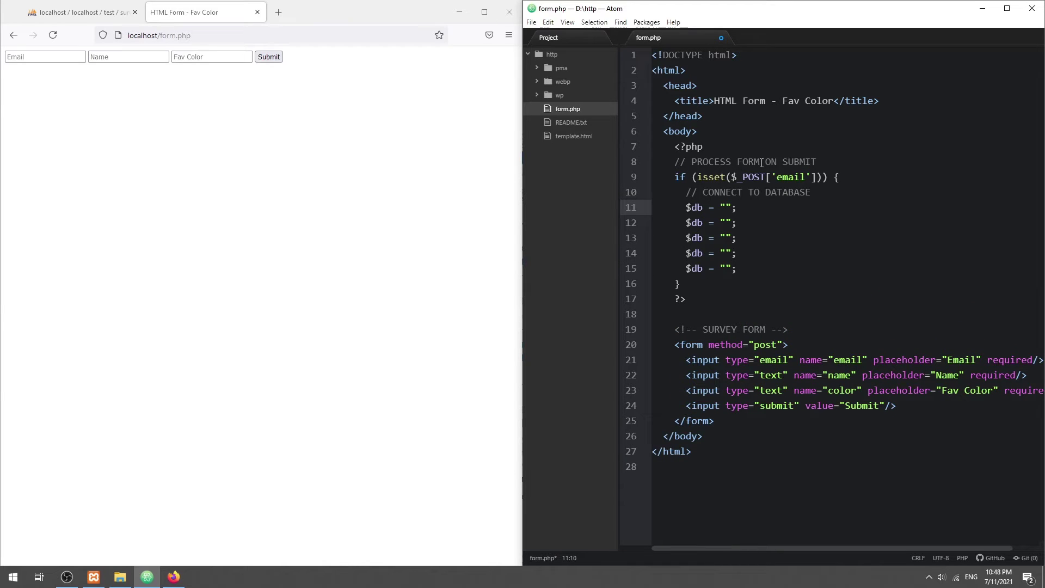
{"action": "type", "text": "localhost"}
{"action": "key", "text": "Down"}
{"action": "key", "text": "Home"}
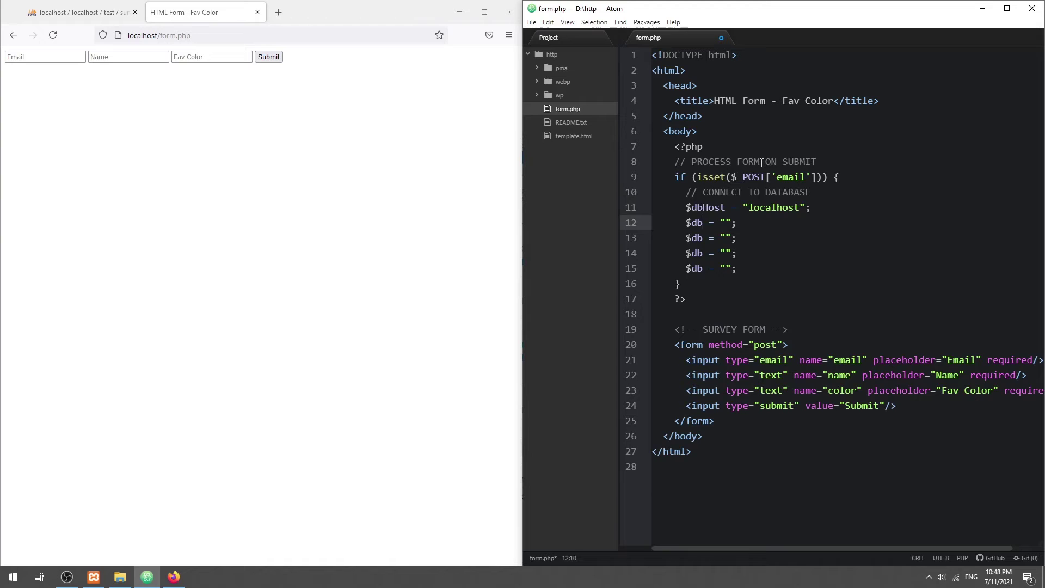
{"action": "type", "text": "test"}
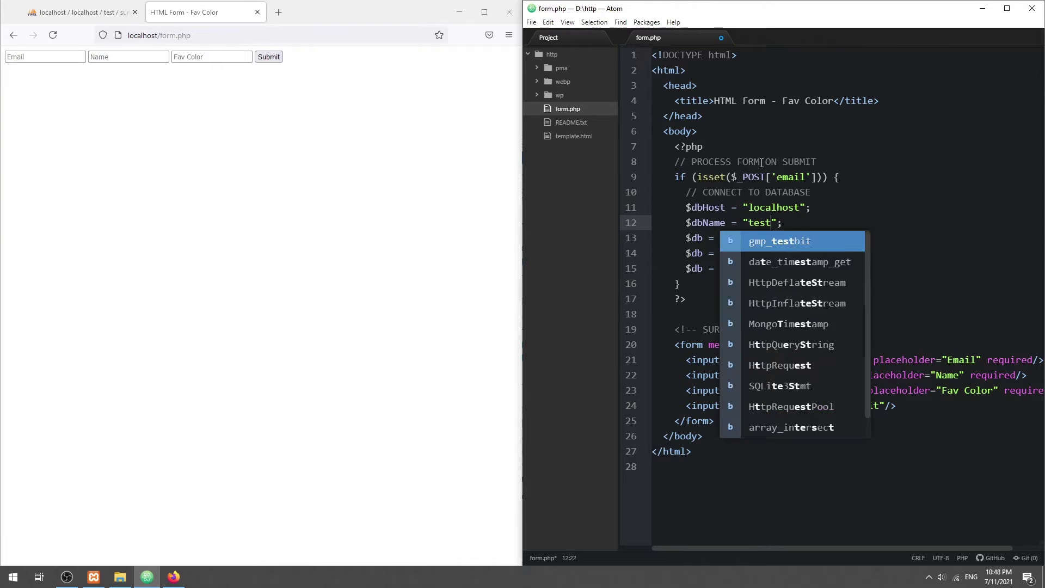
{"action": "key", "text": "Escape"}
{"action": "key", "text": "Down"}
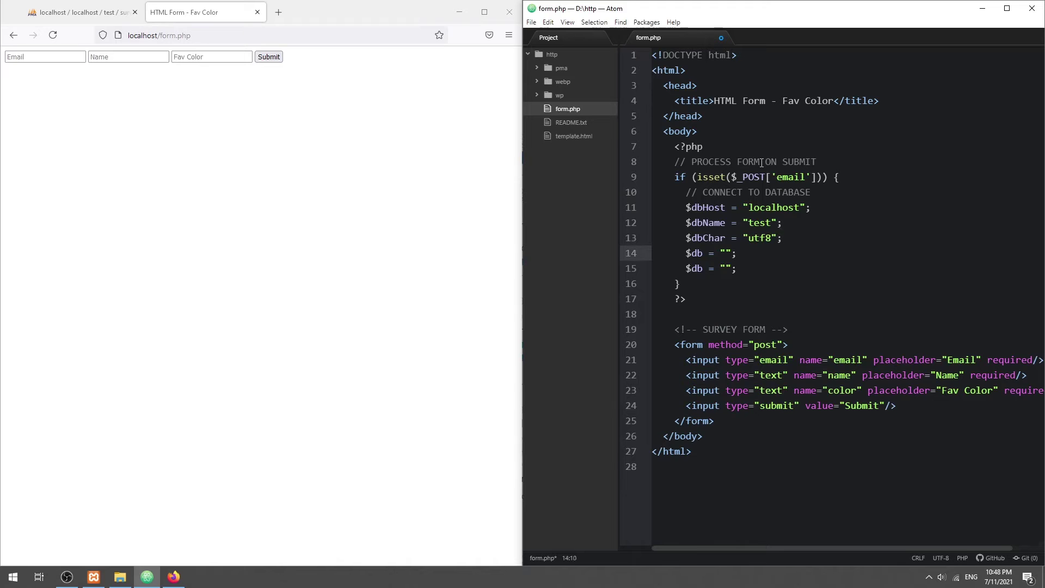
{"action": "type", "text": "User = \"root"}
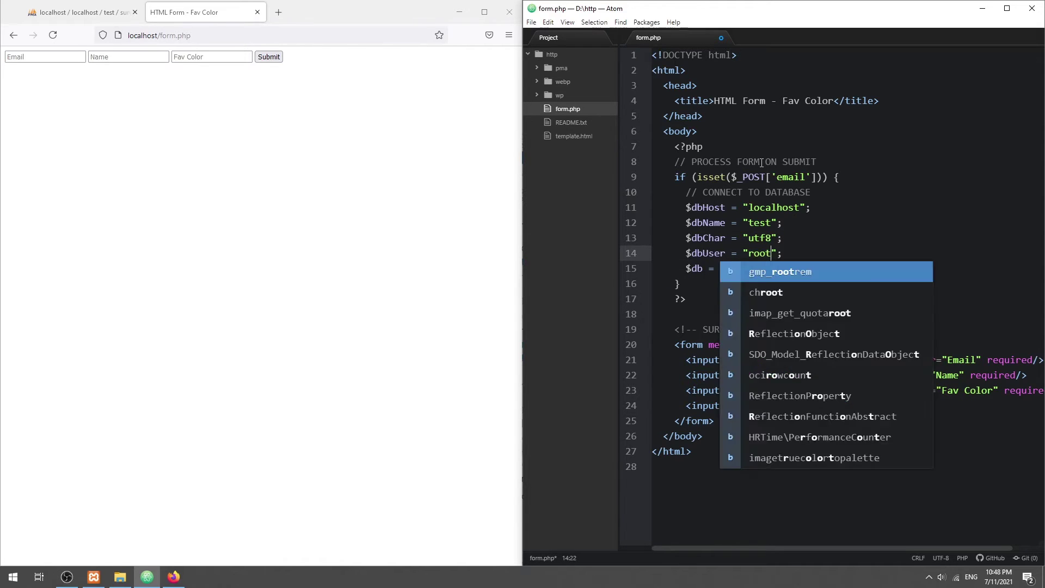
{"action": "key", "text": "Escape"}
{"action": "key", "text": "Down"}
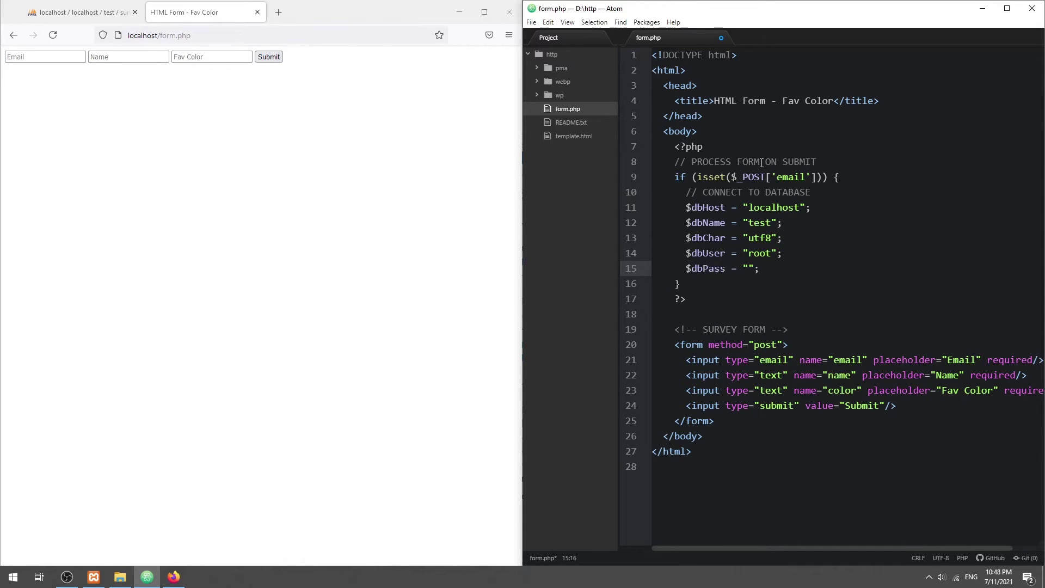
Step: Start a new PDO connection whose DSN uses $dbHost, $dbChar and $dbName
{"action": "key", "text": "Return"}
{"action": "type", "text": "PDO();"}
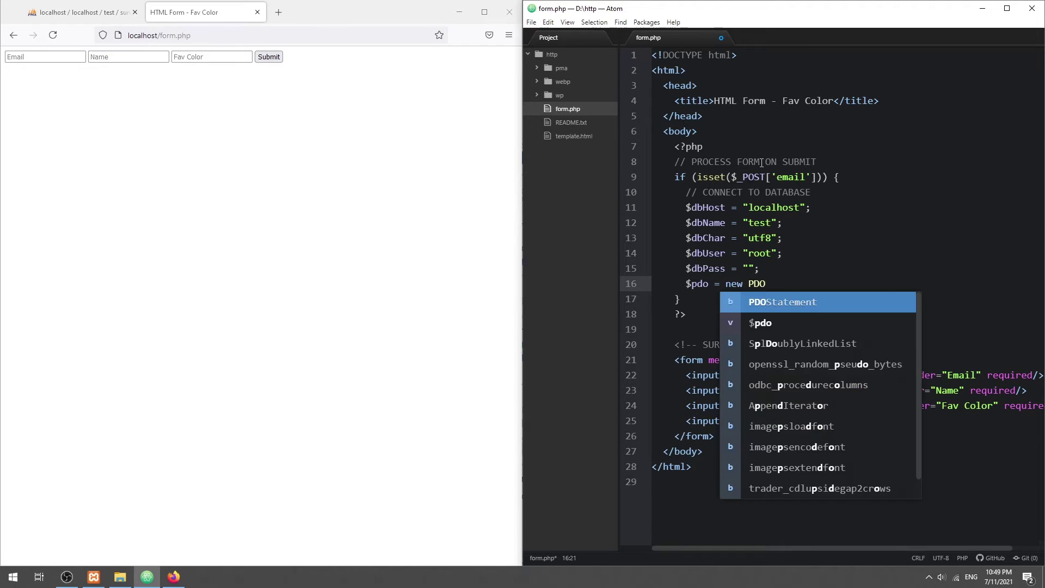
{"action": "key", "text": "Left"}
{"action": "key", "text": "Left"}
{"action": "key", "text": "Return"}
{"action": "type", "text": "mysql:host="}
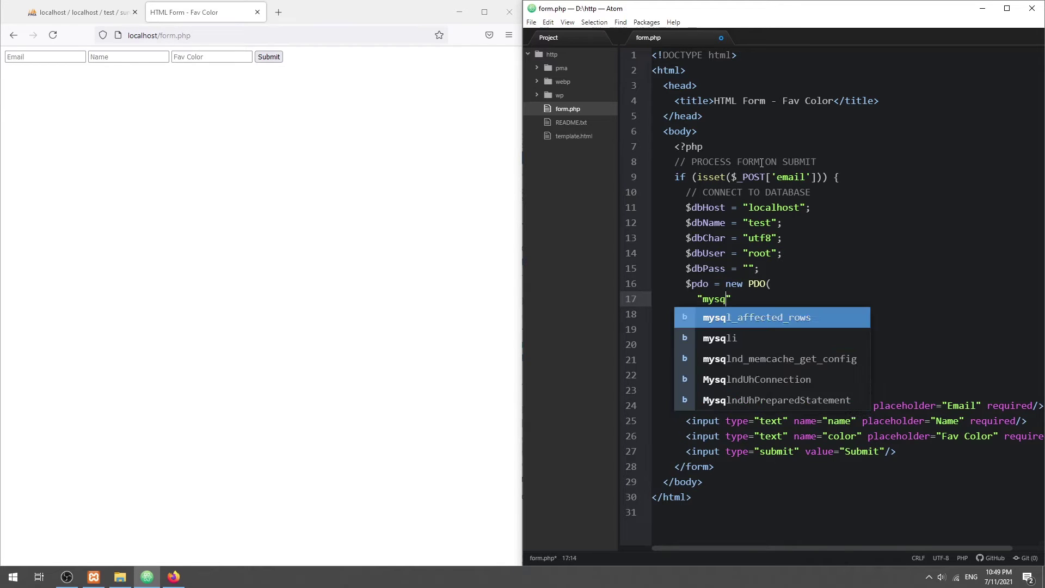
{"action": "type", "text": "$db"}
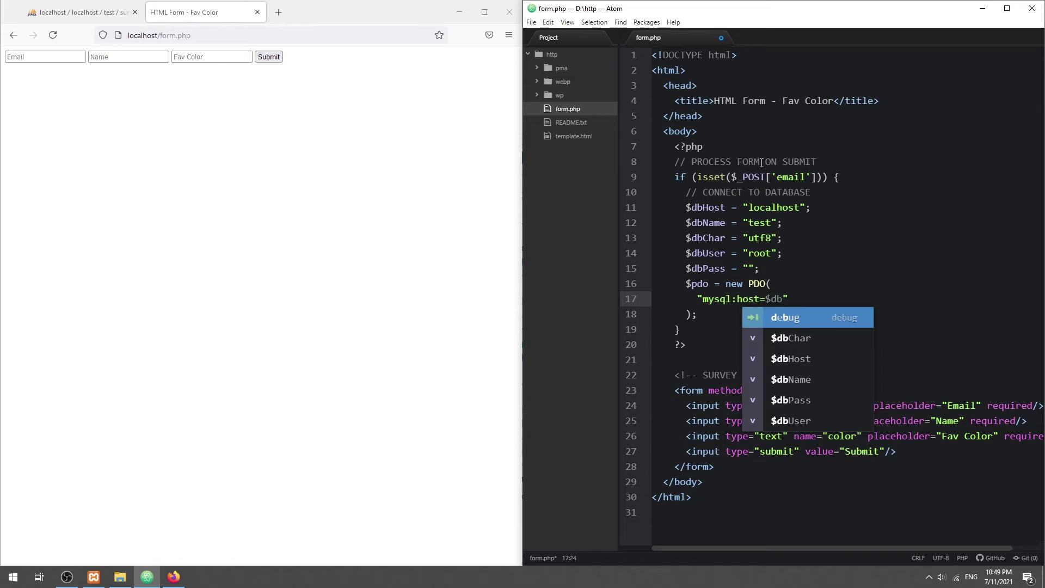
{"action": "key", "text": "Tab"}
{"action": "type", "text": "charset="}
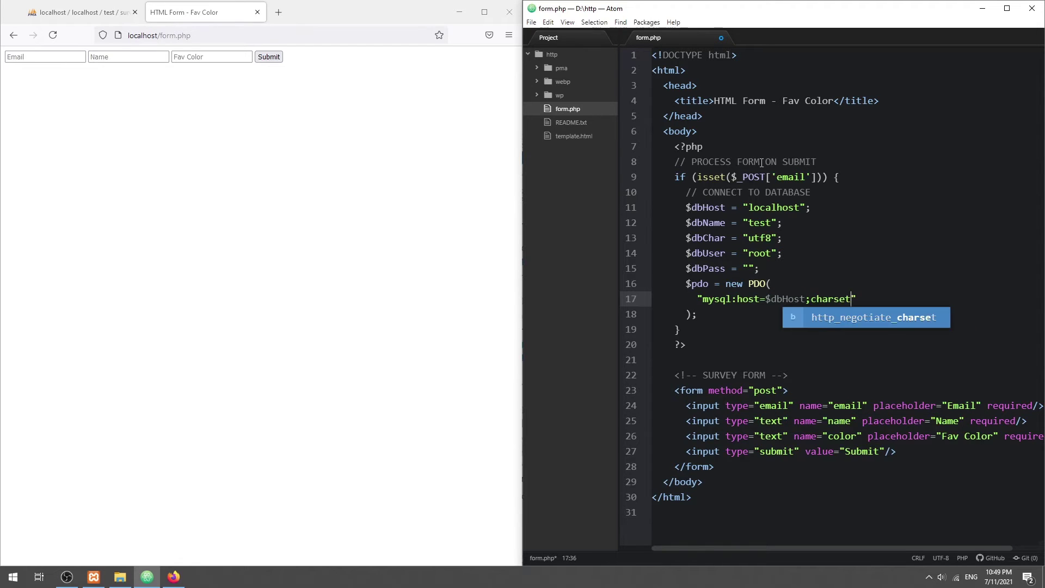
{"action": "type", "text": "$db"}
{"action": "key", "text": "Down"}
{"action": "key", "text": "Tab"}
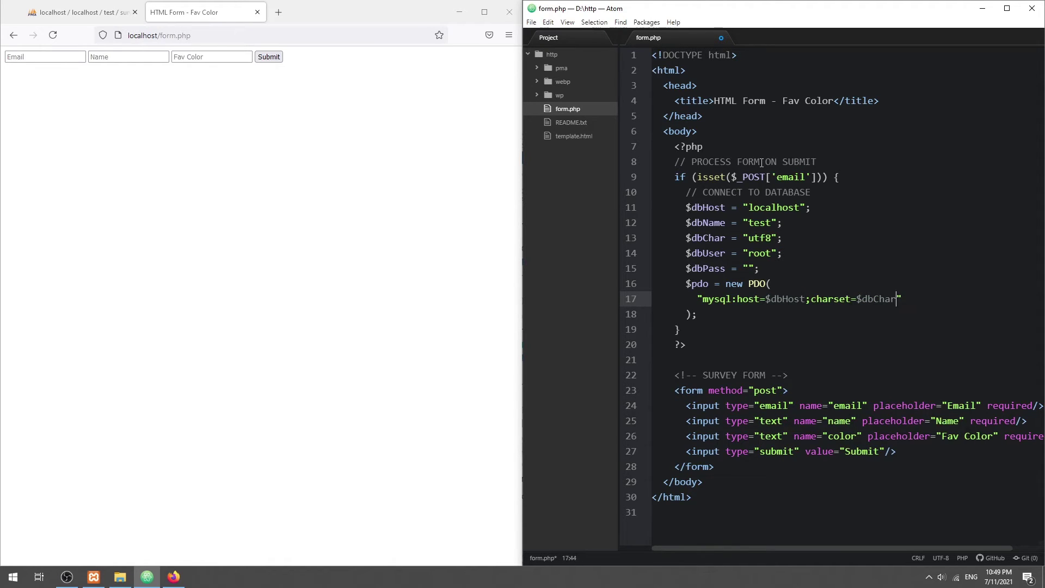
{"action": "type", "text": "dbname="}
{"action": "type", "text": "$db"}
{"action": "key", "text": "Down"}
{"action": "key", "text": "Down"}
{"action": "key", "text": "Down"}
{"action": "key", "text": "Tab"}
{"action": "type", "text": "\","}
Step: Pass $dbUser, $dbPass and PDO::ATTR_ERRMODE => PDO::ERRMODE_EXCEPTION to the PDO connection
{"action": "key", "text": "Return"}
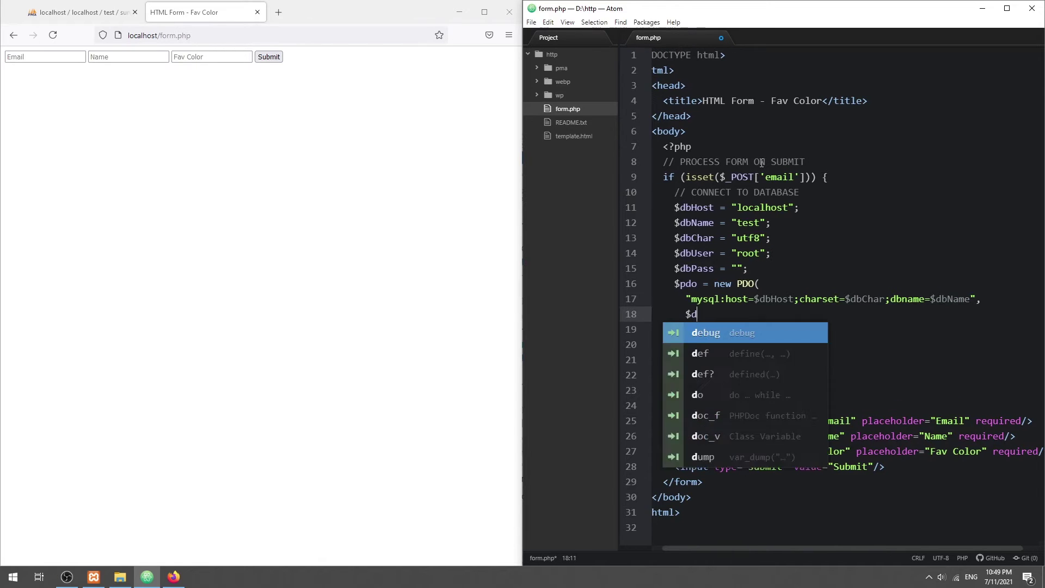
{"action": "type", "text": "$db"}
{"action": "key", "text": "Down"}
{"action": "key", "text": "Down"}
{"action": "key", "text": "Down"}
{"action": "key", "text": "Tab"}
{"action": "type", "text": ", $db"}
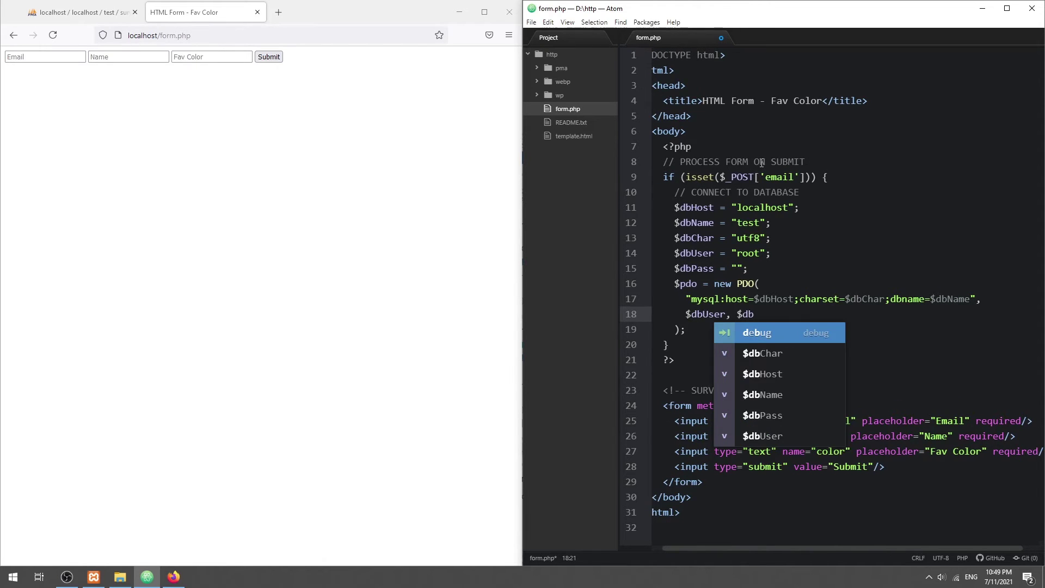
{"action": "type", "text": "P"}
{"action": "key", "text": "Tab"}
{"action": "type", "text": ", [ PDO:"}
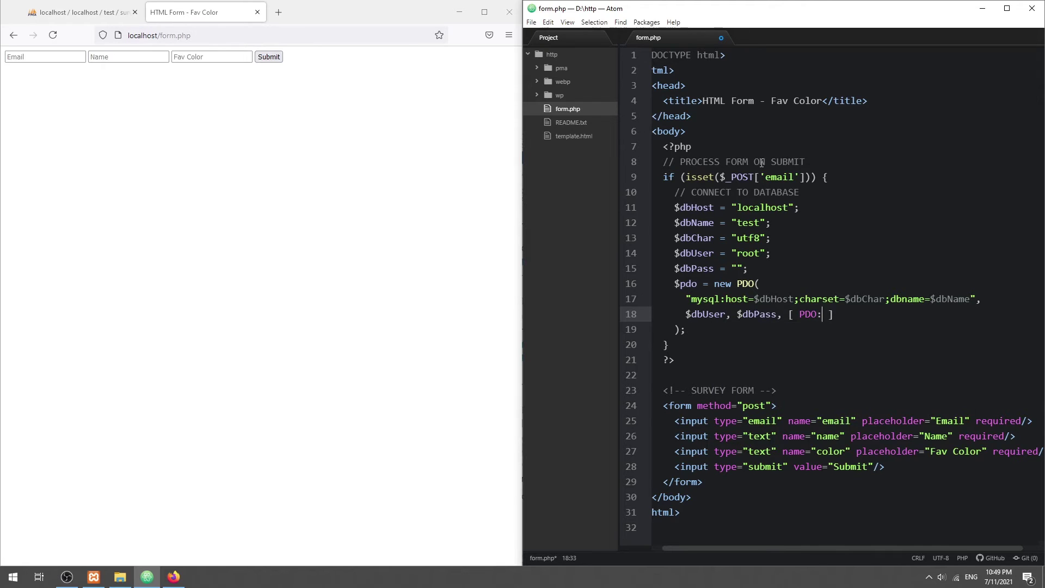
{"action": "type", "text": ":ATTR"}
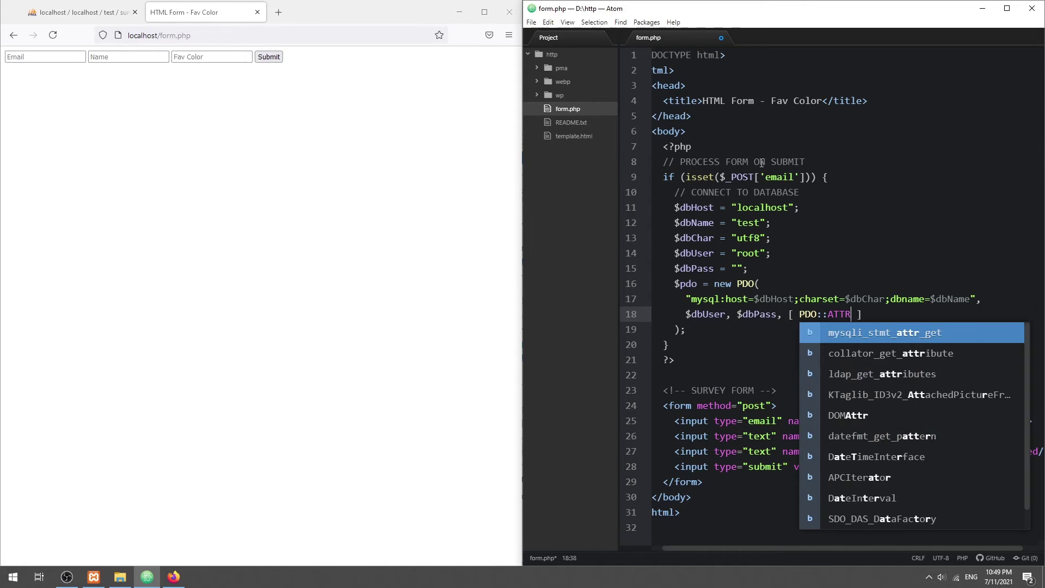
{"action": "type", "text": "_ERRMODE => PDO::ER"}
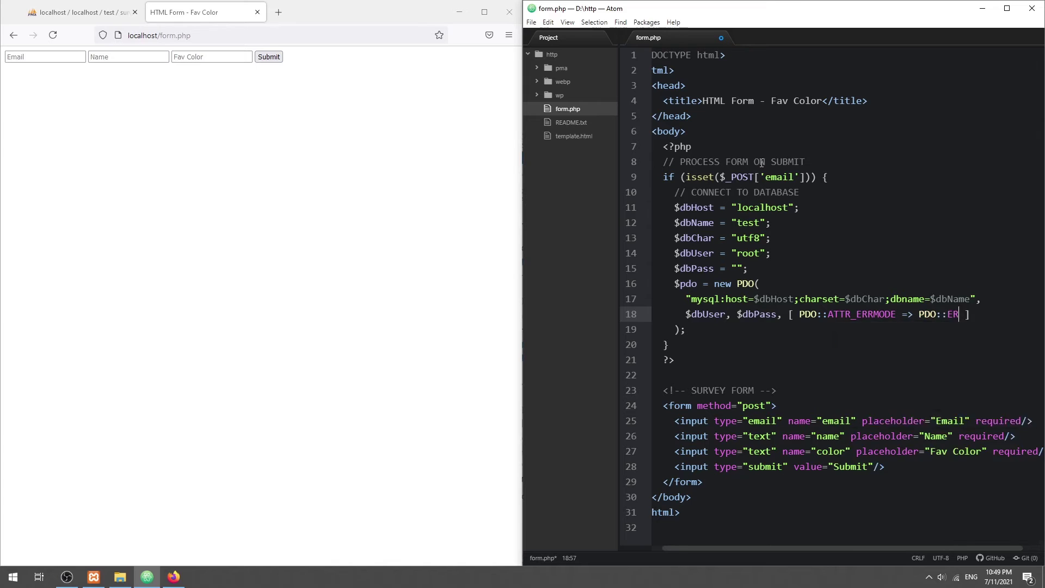
{"action": "type", "text": "RMODE_EXCEPTION"}
{"action": "key", "text": "Down"}
{"action": "key", "text": "Down"}
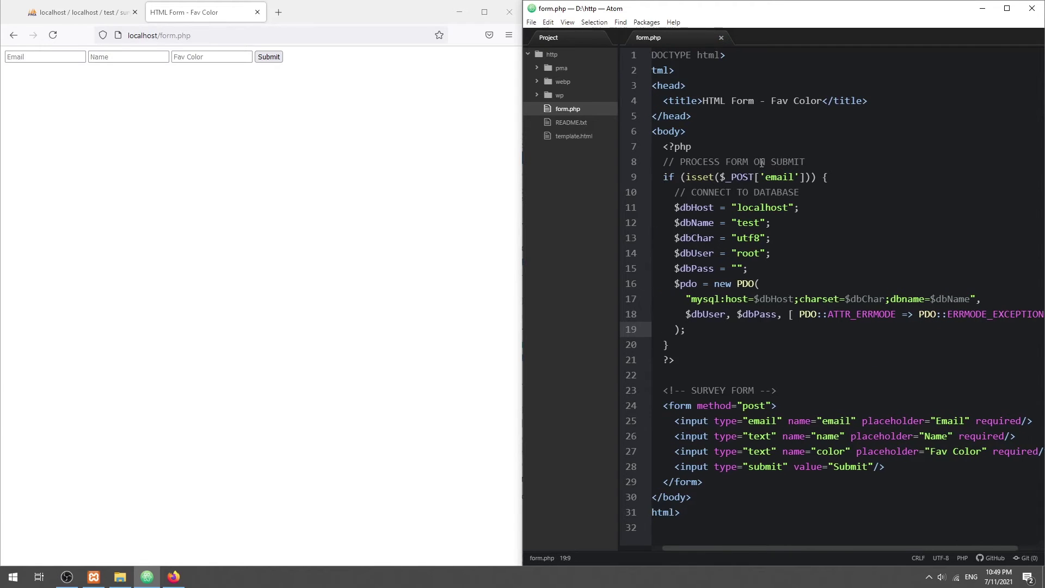
{"action": "key", "text": "Return"}
{"action": "type", "text": "SQL IN"}
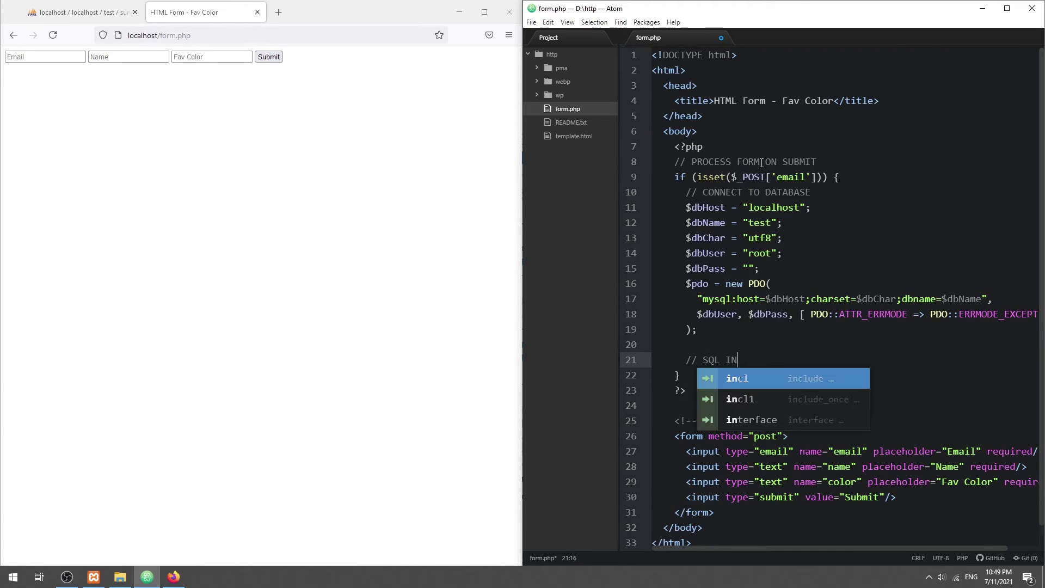
{"action": "type", "text": "SERT"}
Step: Wrap the insert in a try/catch on Exception and write the INSERT INTO survey query
{"action": "key", "text": "Return"}
{"action": "type", "text": "try {"}
{"action": "key", "text": "Return"}
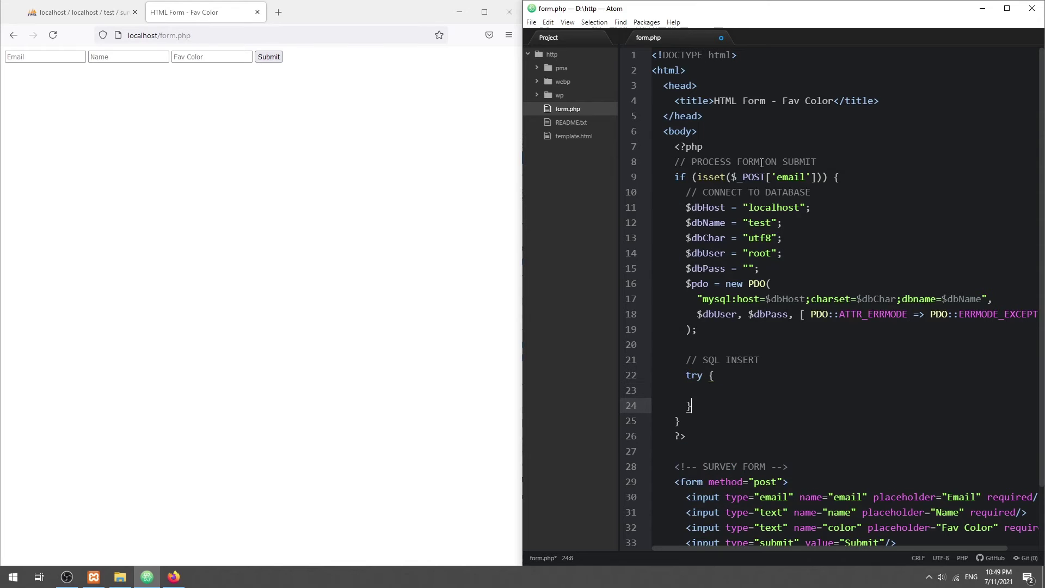
{"action": "type", "text": "catch ("}
{"action": "key", "text": "Left"}
{"action": "key", "text": "Left"}
{"action": "type", "text": "Excep"}
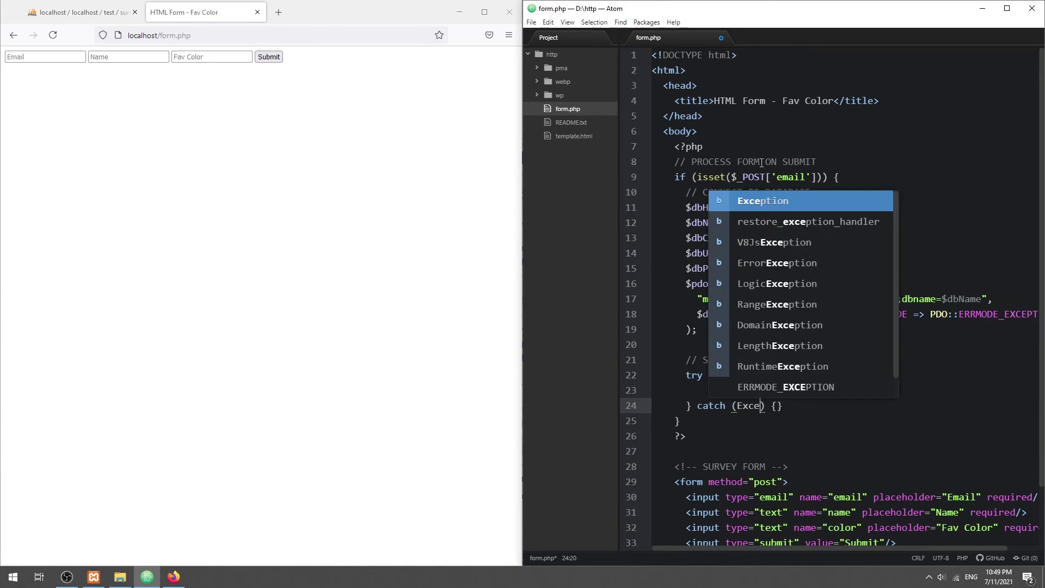
{"action": "type", "text": "tion "}
{"action": "type", "text": "echo \"<div>\" .  ."}
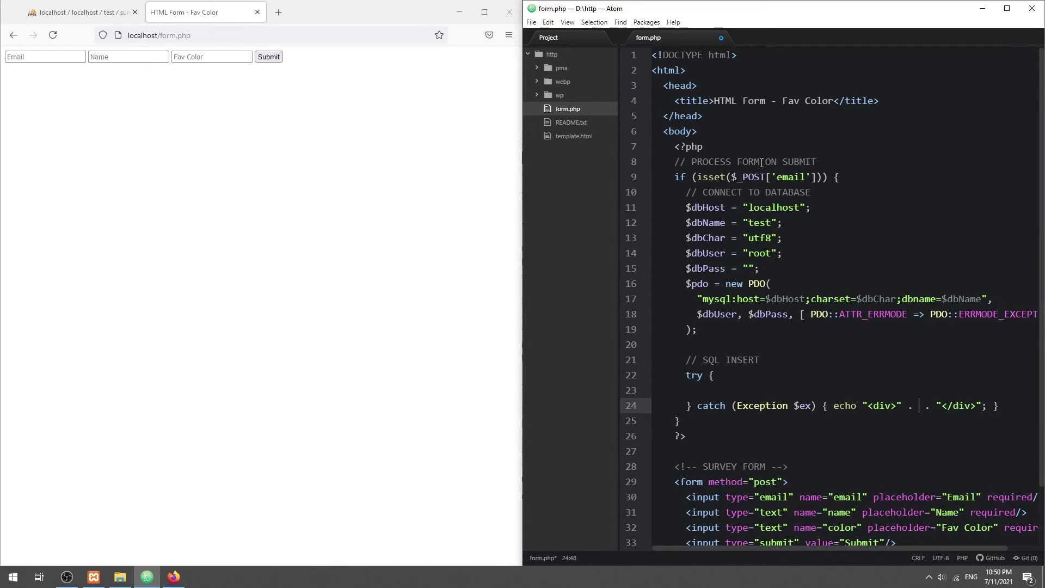
{"action": "type", "text": "->getMessage()"}
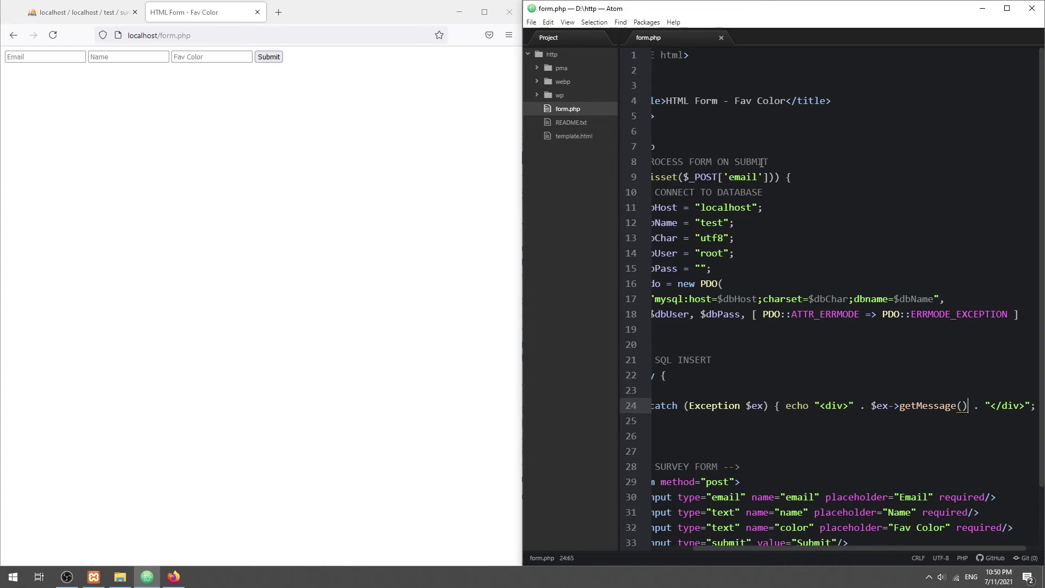
{"action": "key", "text": "Up"}
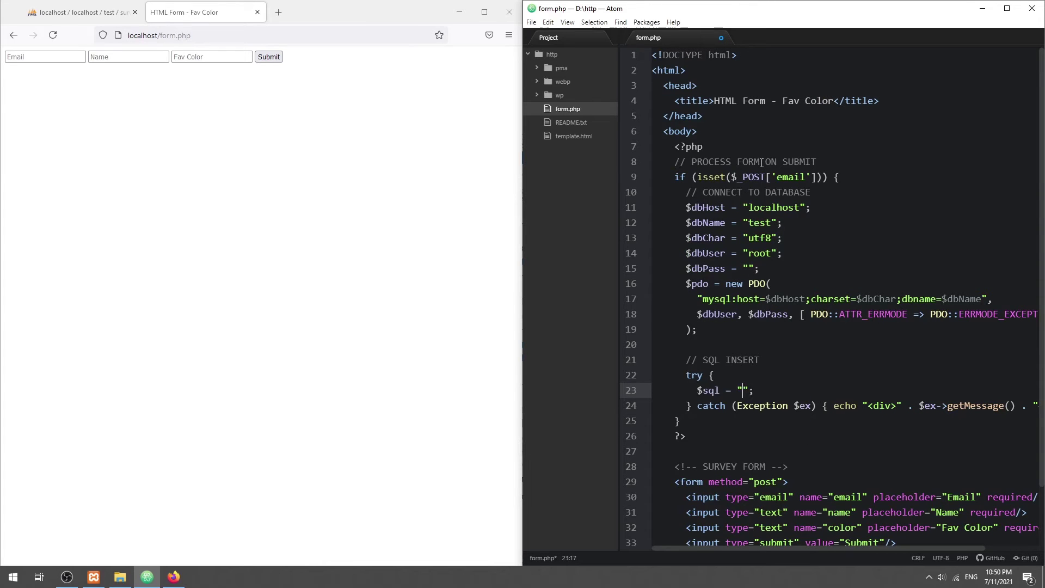
{"action": "type", "text": "INSERT INTO `sur"}
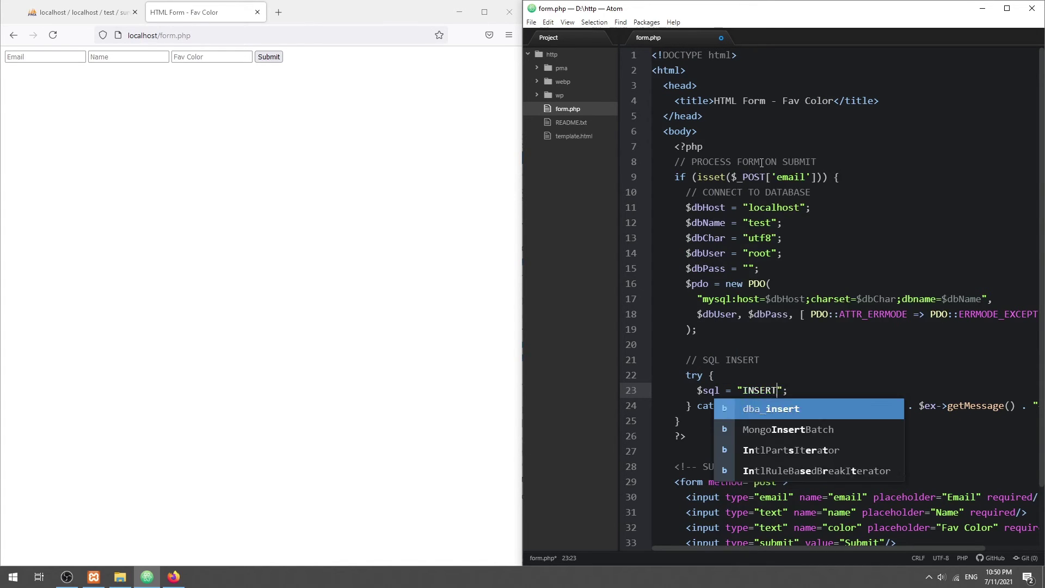
{"action": "type", "text": "vey ("}
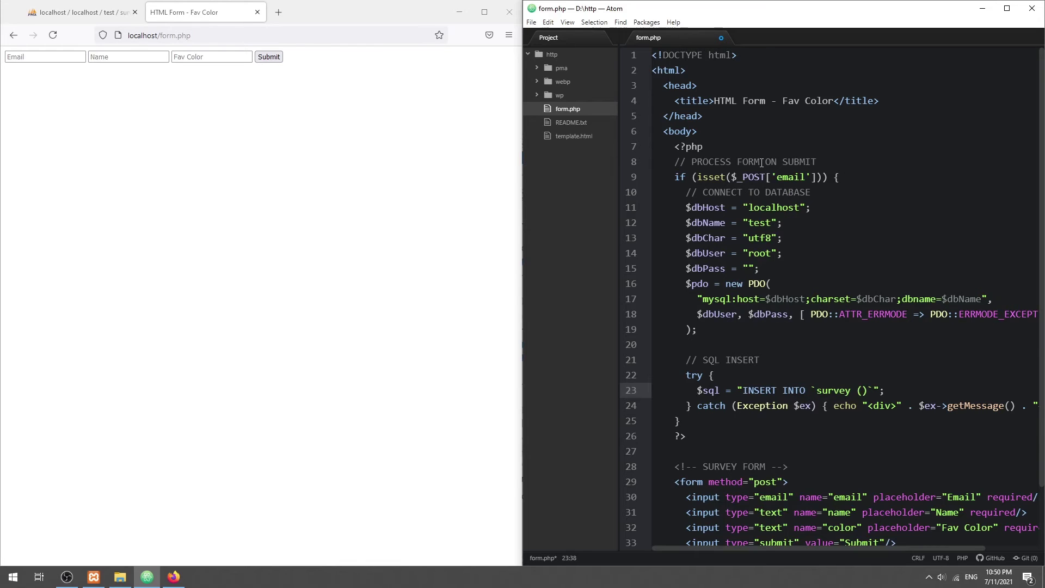
{"action": "type", "text": "` ()"}
{"action": "type", "text": "email`"}
{"action": "type", "text": "name`"}
{"action": "type", "text": ", `color`) VALUES (?"}
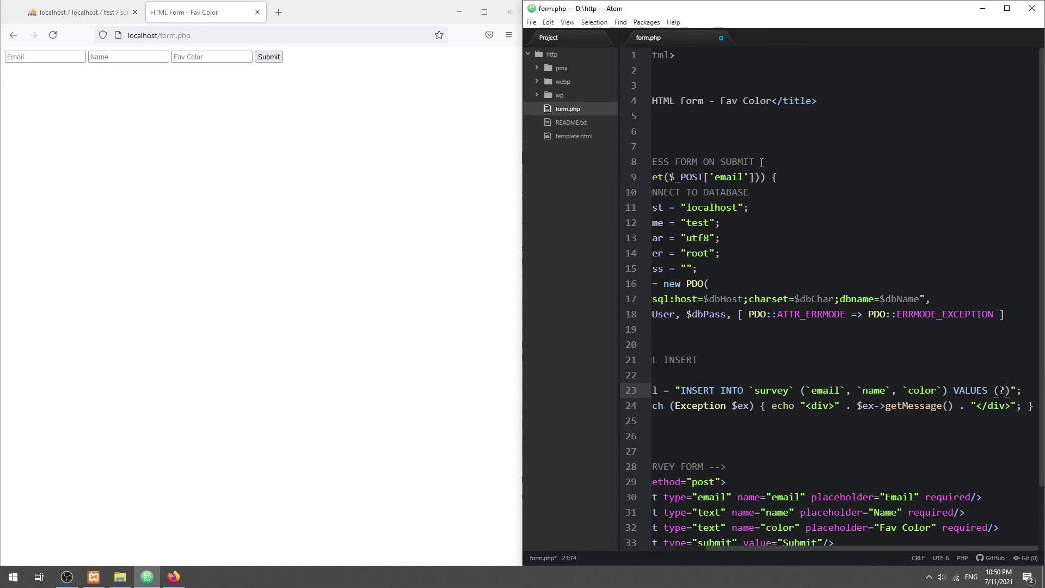
{"action": "type", "text": ",?,?)\";"}
{"action": "key", "text": "Return"}
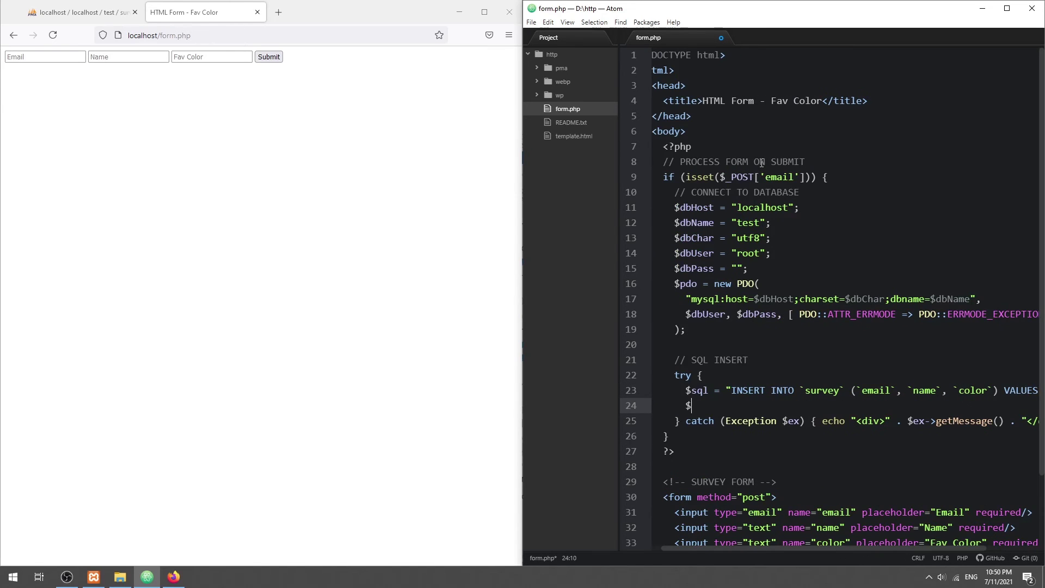
{"action": "type", "text": "stmt = $pdo->prep"}
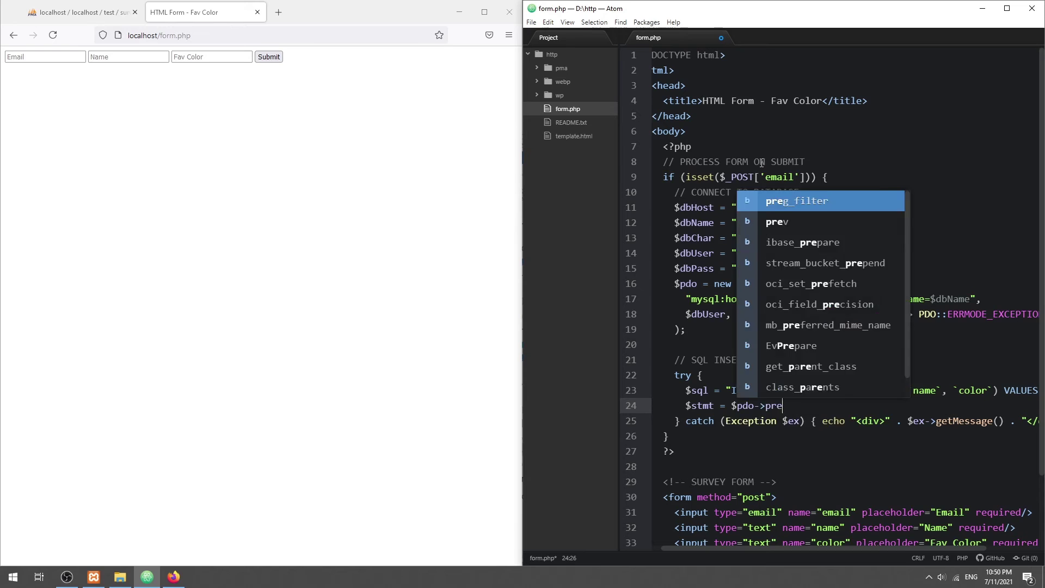
{"action": "type", "text": "are($sql"}
Step: Prepare the query, execute it with the posted email, name and color, echo OK, and save
{"action": "key", "text": "End"}
{"action": "key", "text": "Return"}
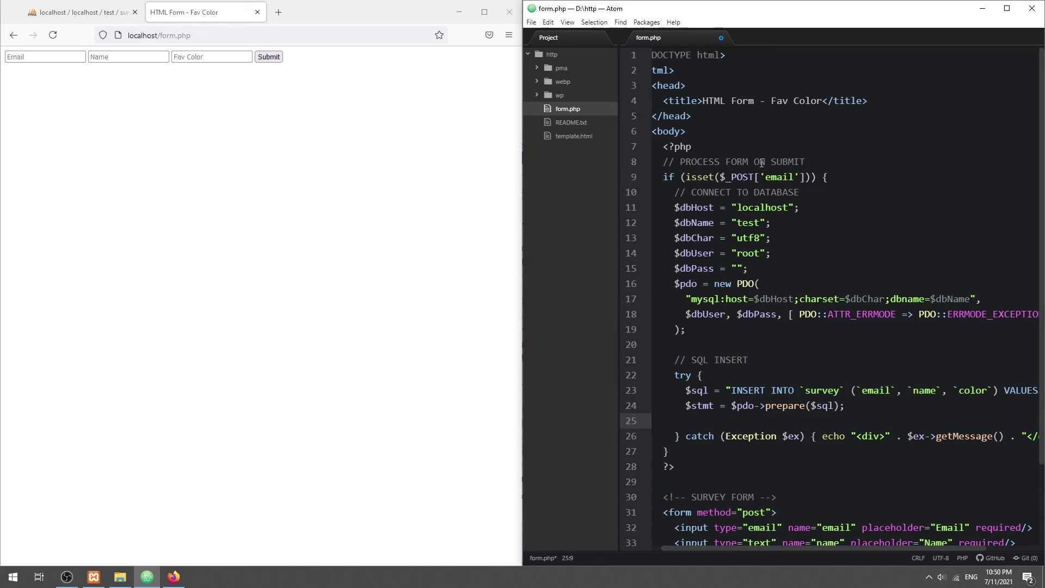
{"action": "type", "text": ">exec"}
{"action": "key", "text": "Return"}
{"action": "key", "text": "Return"}
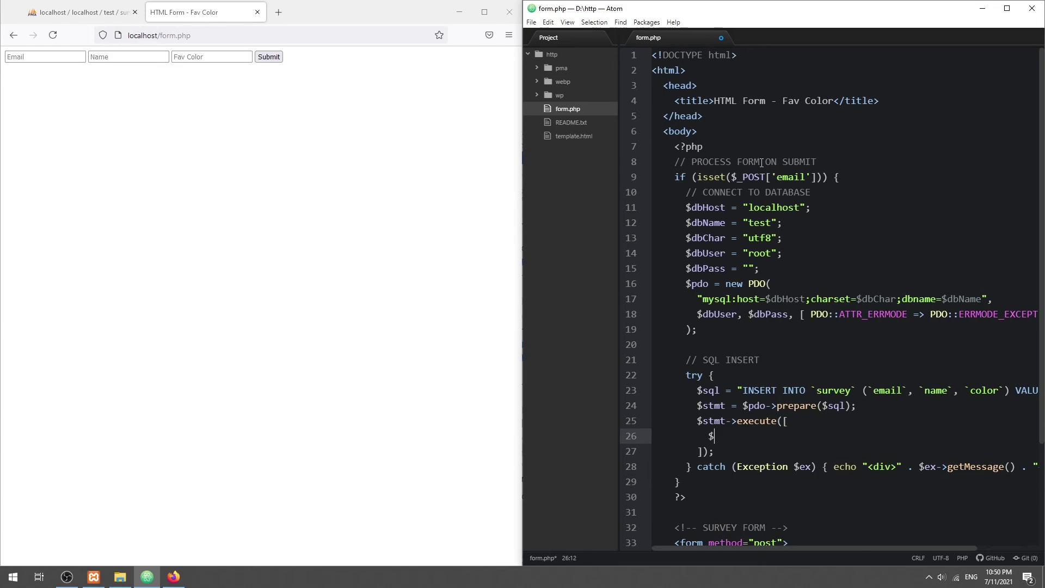
{"action": "type", "text": "email"}
{"action": "key", "text": "End"}
{"action": "type", "text": "_POST['name'], $_"}
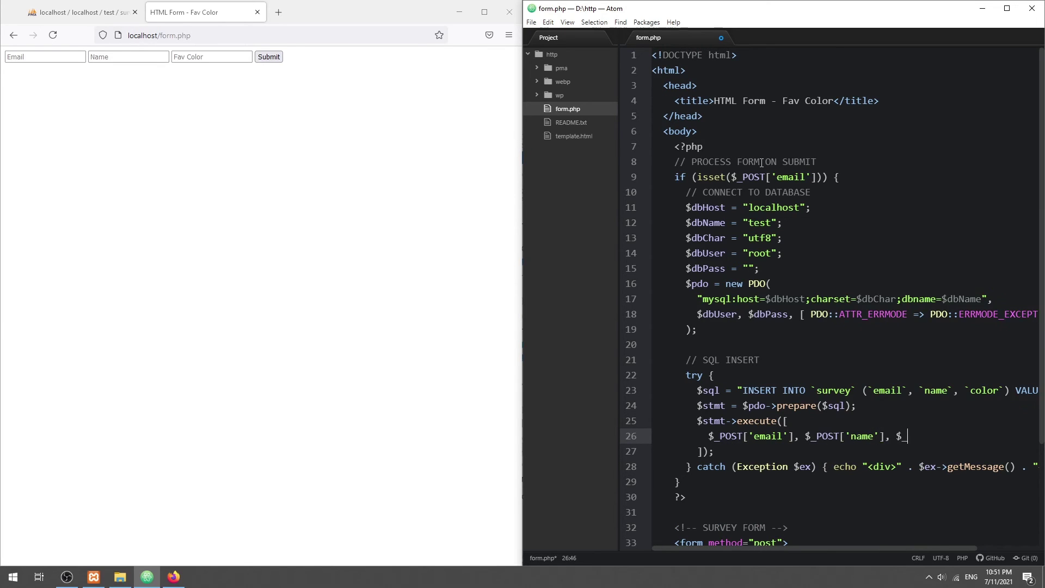
{"action": "type", "text": "POST['color"}
{"action": "key", "text": "Down"}
{"action": "key", "text": "End"}
{"action": "key", "text": "Return"}
{"action": "type", "text": "echo \"<"}
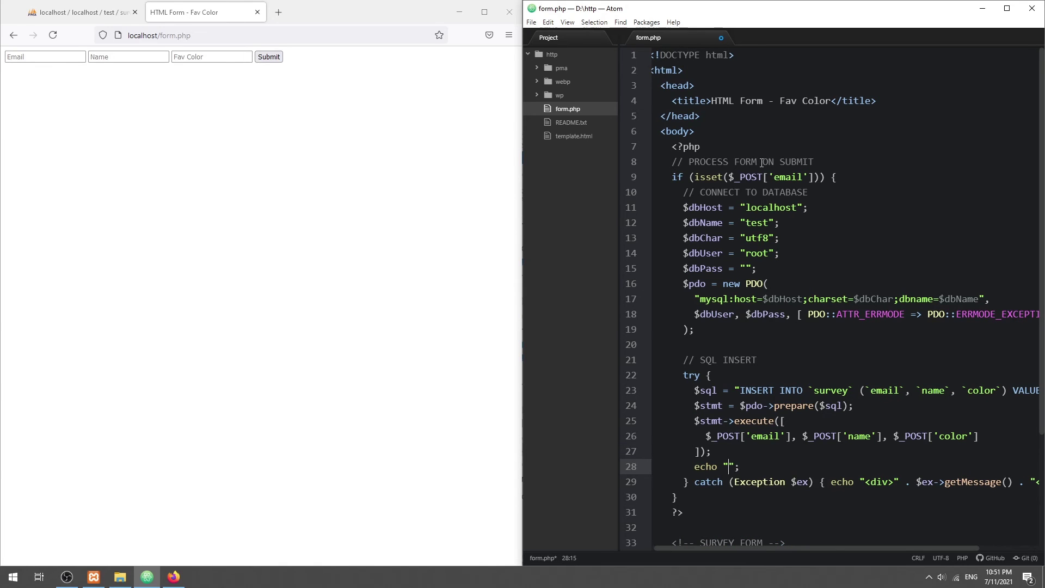
{"action": "type", "text": "div>OK</div>"}
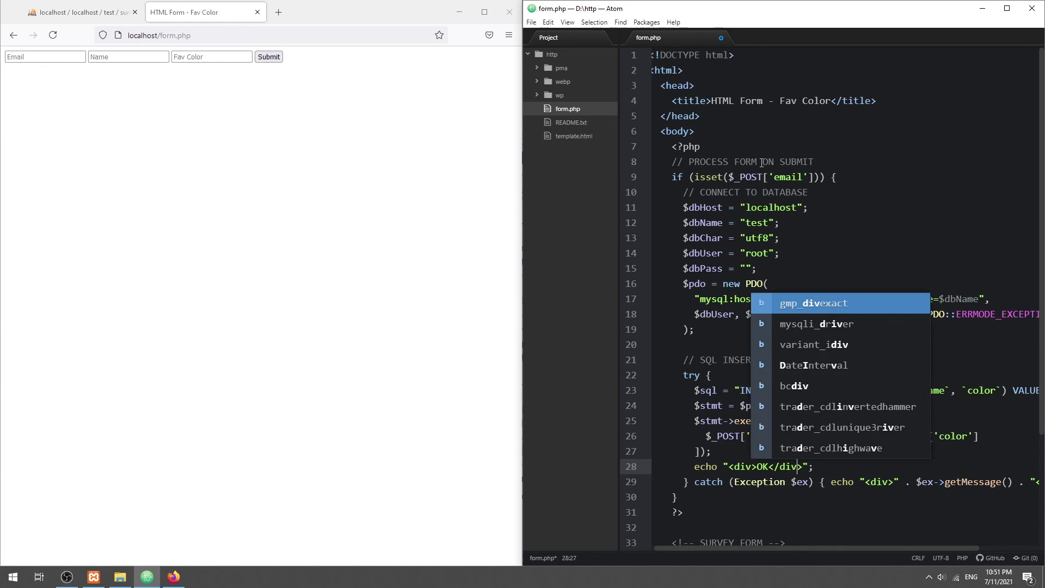
{"action": "key", "text": "ctrl+s"}
Step: Reload the form, submit sample Email, Name and Fav Color values, and select the OK message
{"action": "left_click", "coordinate": [53, 35]}
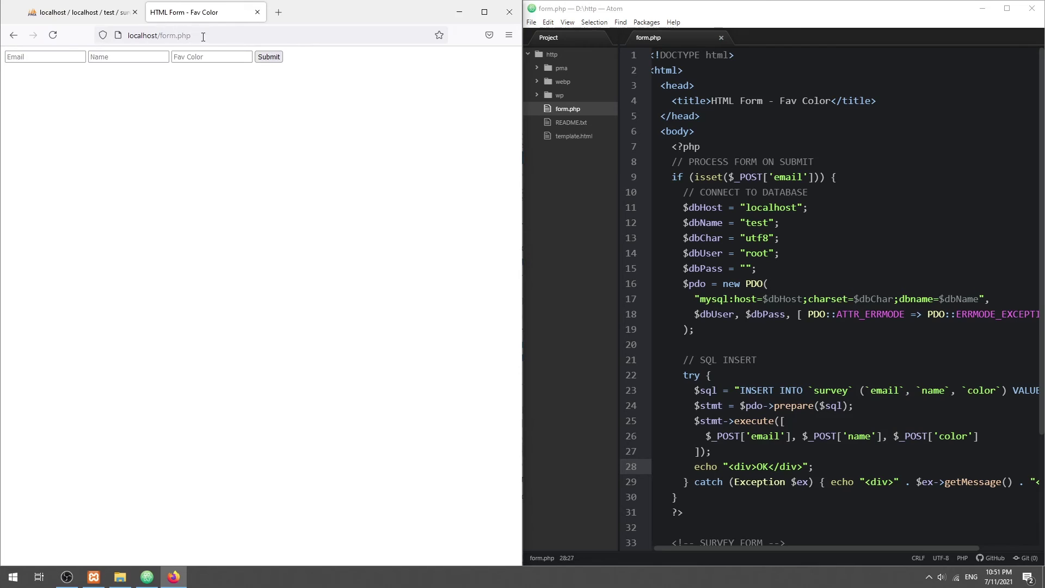
{"action": "left_click", "coordinate": [160, 35]}
{"action": "left_click", "coordinate": [67, 57]}
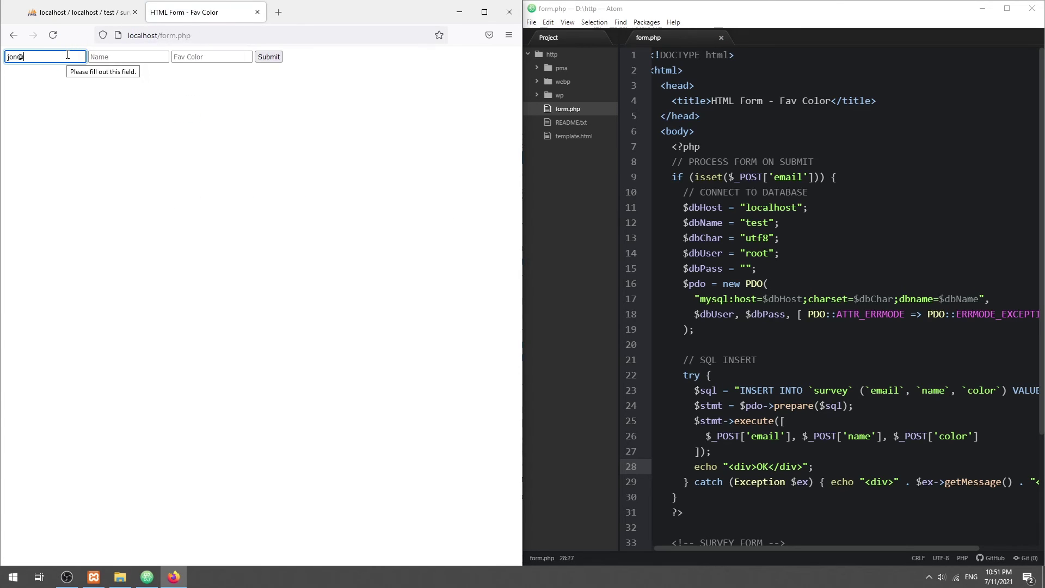
{"action": "type", "text": "om"}
{"action": "key", "text": "Tab"}
{"action": "type", "text": "Doe"}
{"action": "key", "text": "Tab"}
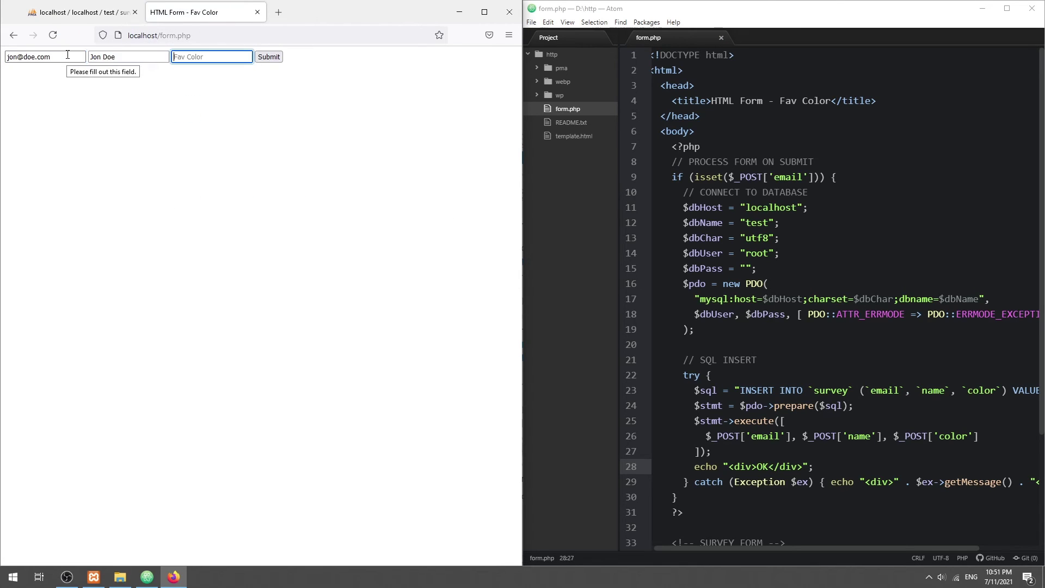
{"action": "left_click", "coordinate": [269, 57]}
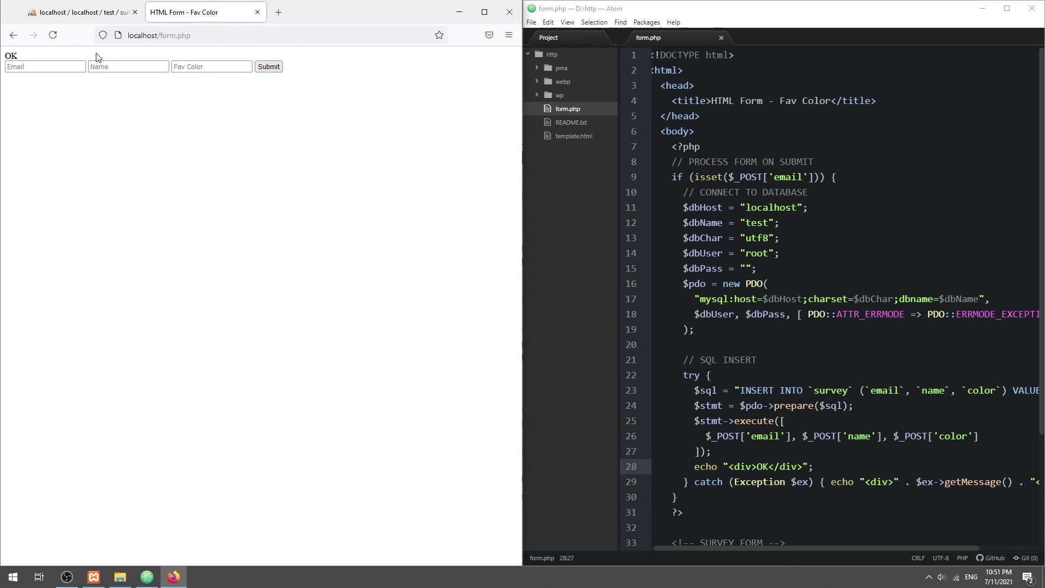
{"action": "double_click", "coordinate": [11, 56]}
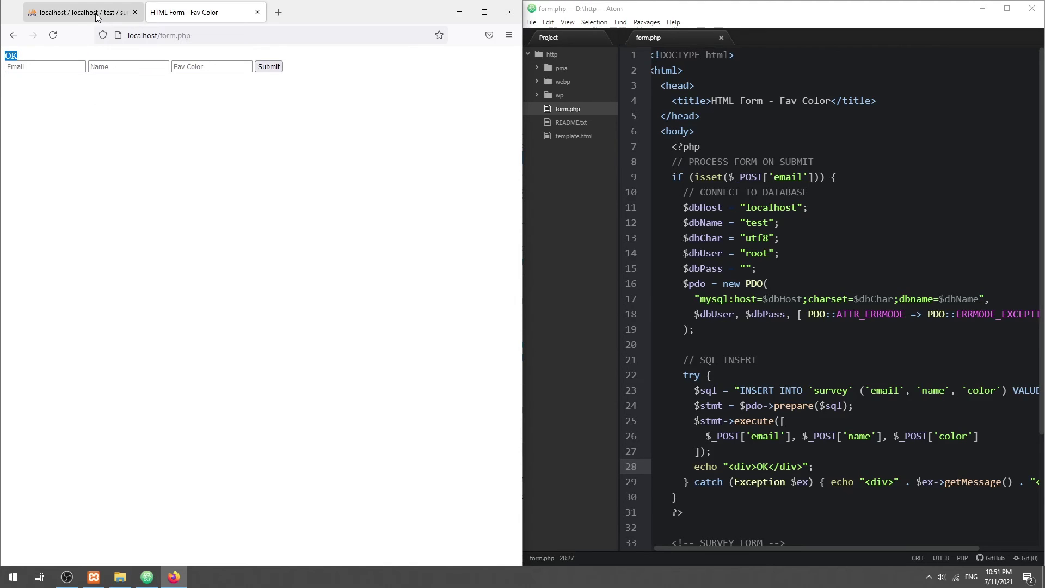
{"action": "left_click", "coordinate": [82, 12]}
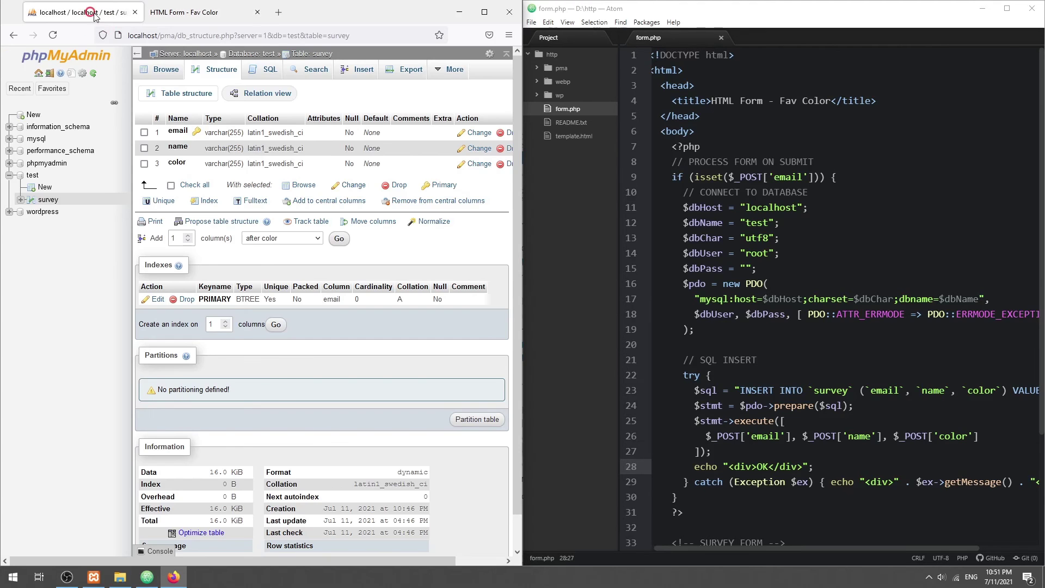
{"action": "left_click", "coordinate": [166, 69]}
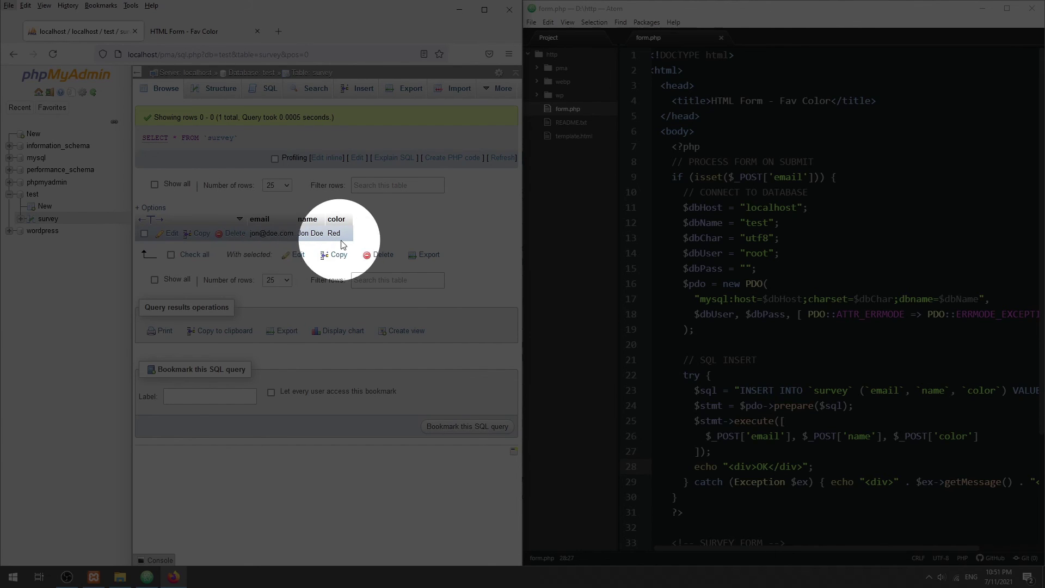